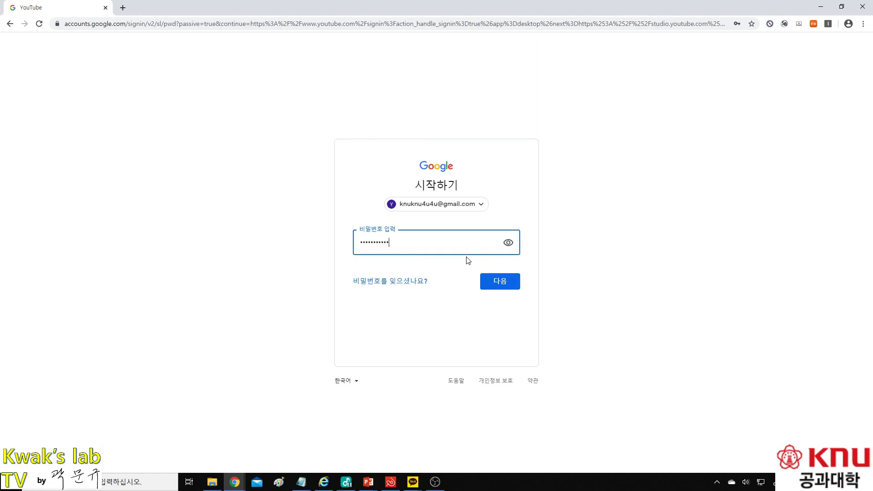
Step: Submit the password, accept the account-protection notice and create the YouTube channel
key("Return")
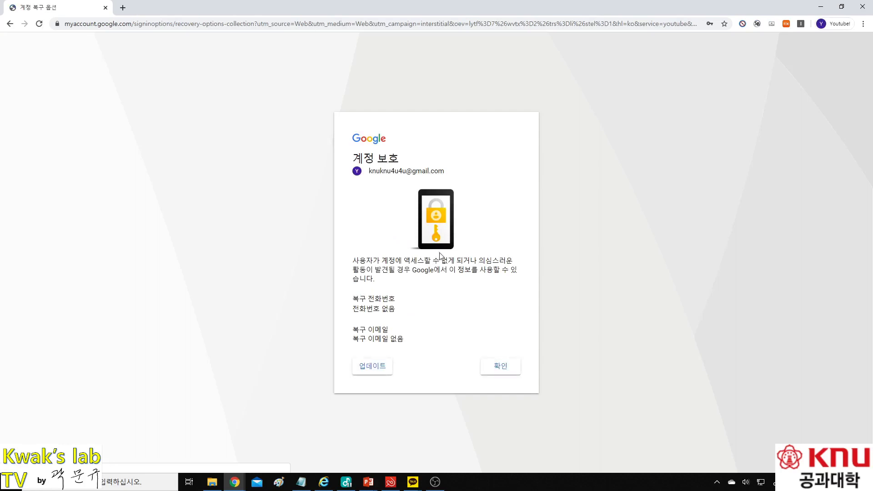
left_click(500, 369)
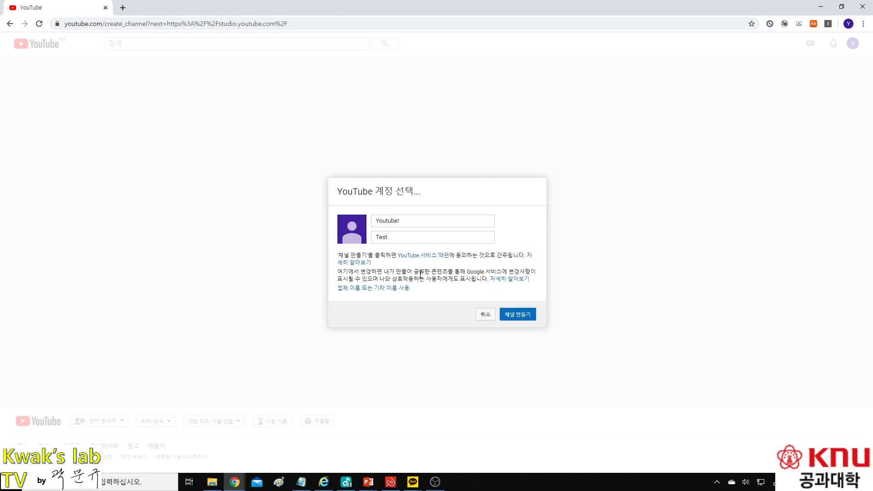
left_click(518, 314)
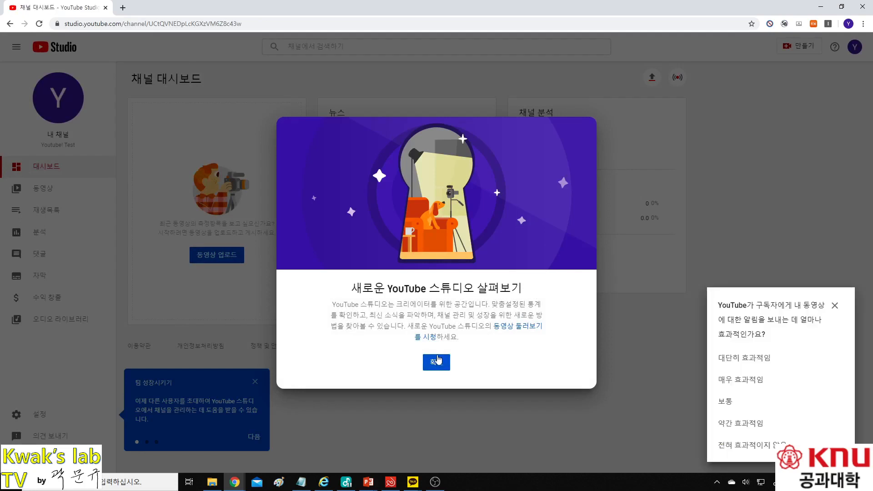
Step: Dismiss the YouTube Studio welcome message, the feedback survey and the team-growth tip popups
left_click(436, 363)
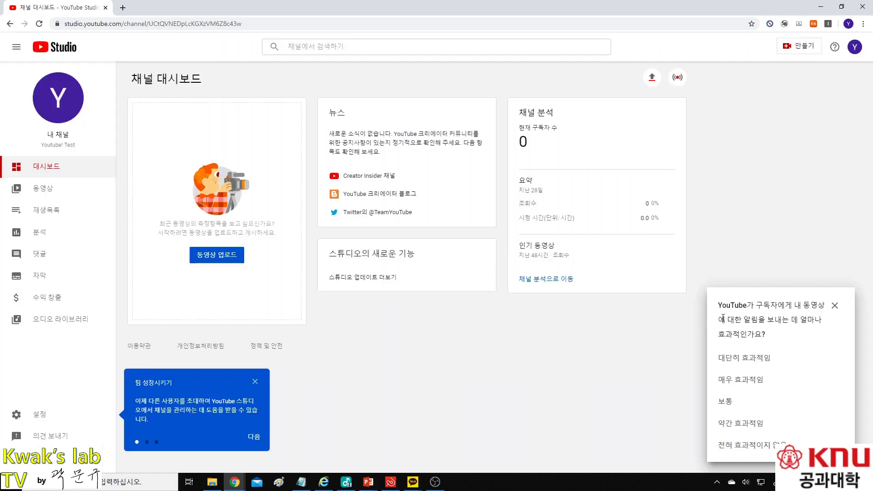
left_click(834, 305)
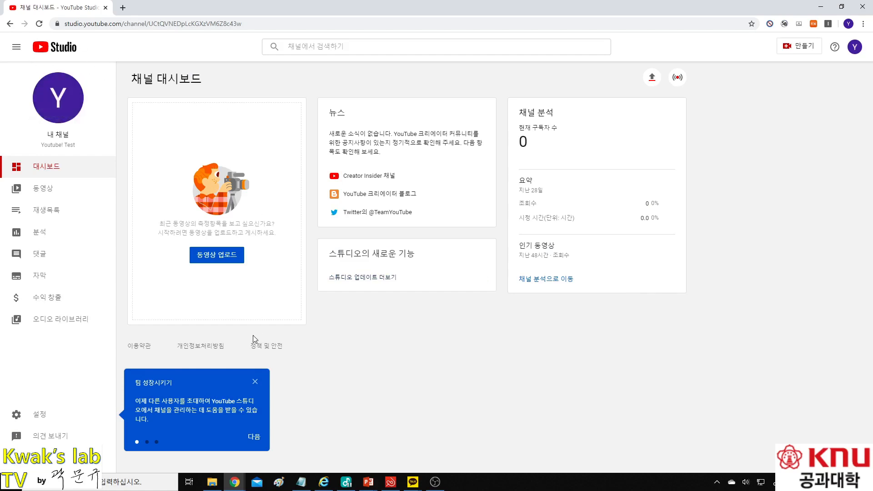
left_click(256, 382)
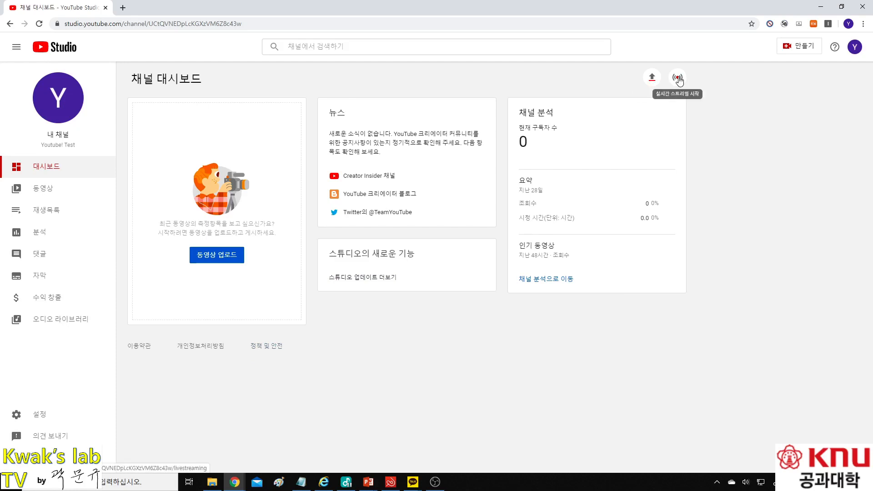
Step: Browse the channel's videos, live streams and playlists, then return to the dashboard
left_click(54, 191)
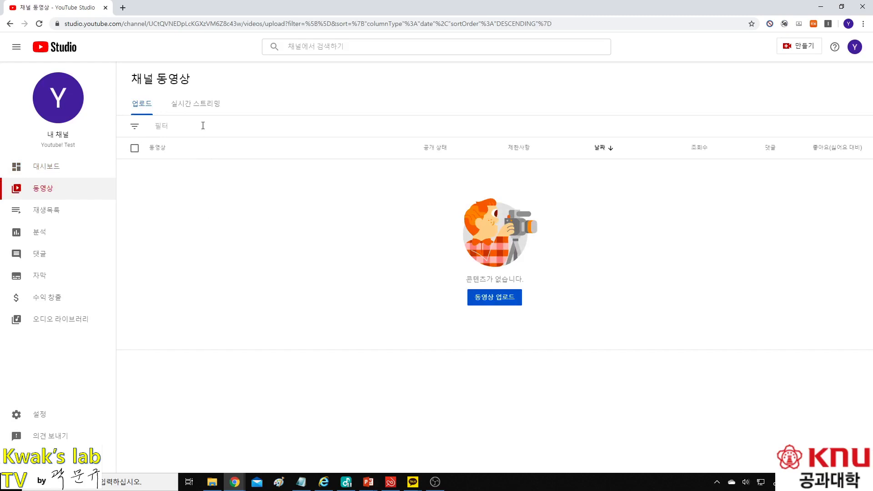
left_click(200, 103)
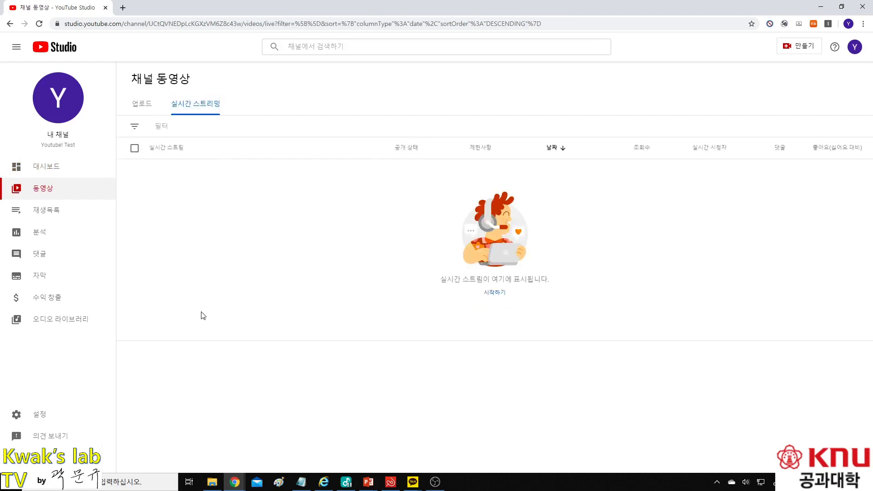
left_click(48, 216)
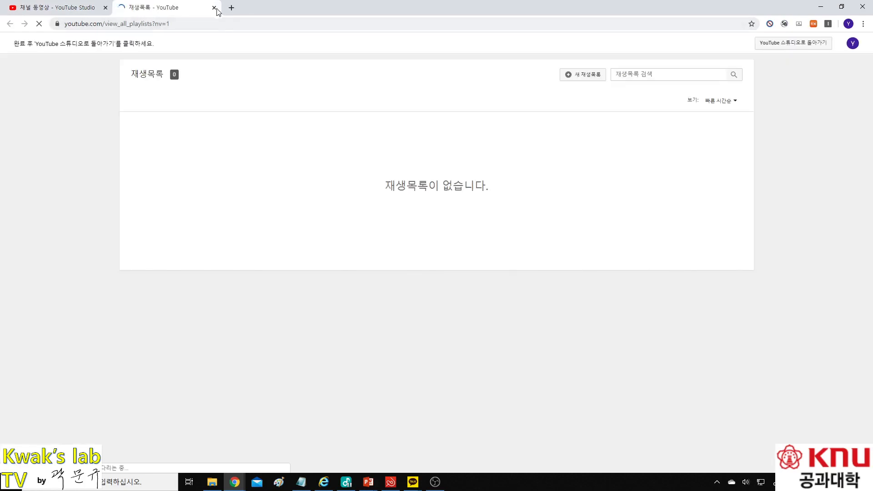
left_click(214, 7)
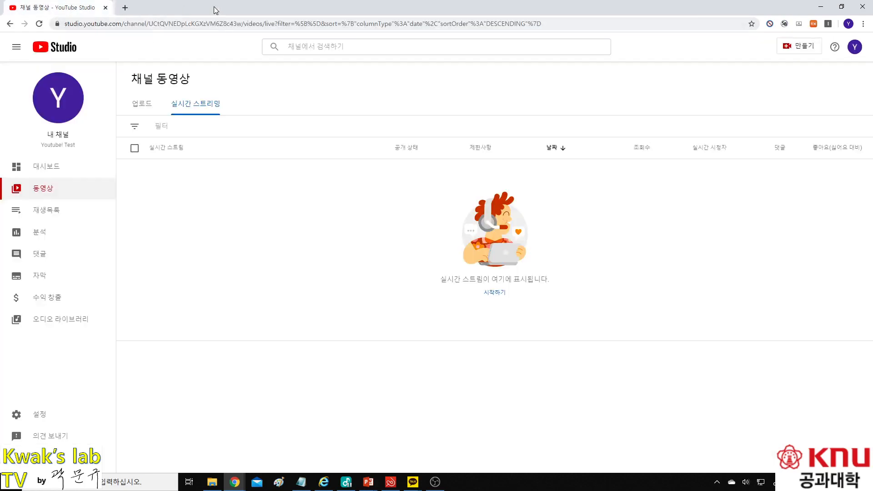
left_click(53, 171)
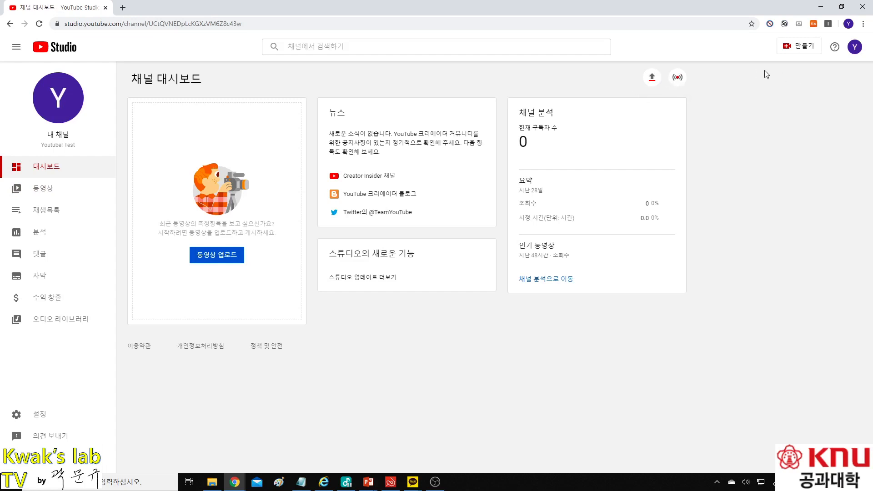
Step: Start setting up a live stream and read the account verification explanation
left_click(674, 80)
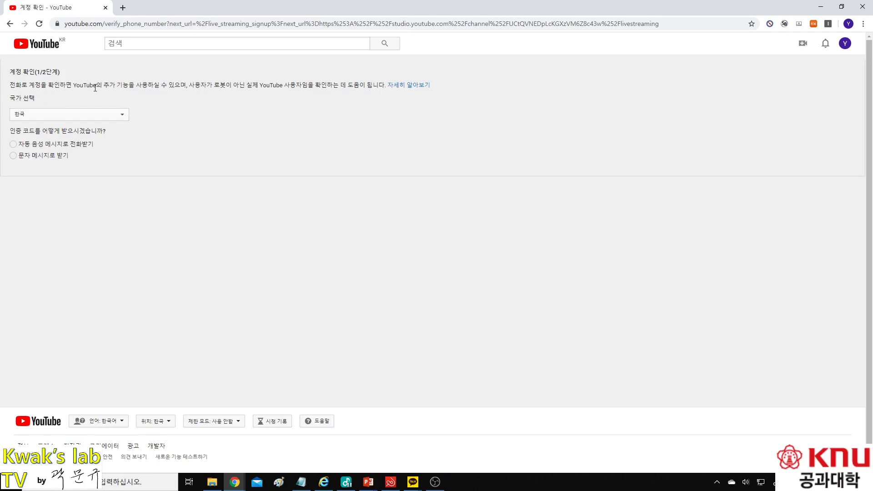
left_click_drag(108, 88, 343, 86)
left_click(186, 88)
left_click(254, 86)
left_click(342, 86)
Step: Verify the phone number with a 6-digit text-message code and continue
left_click(14, 156)
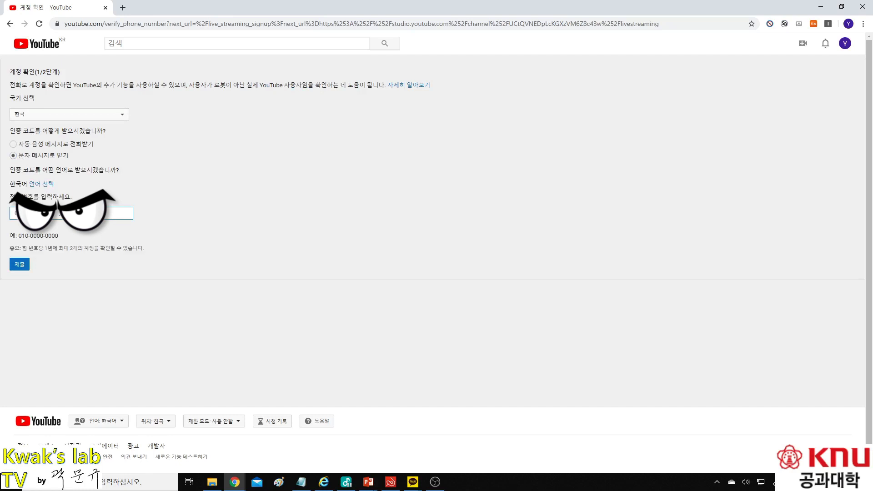
left_click(25, 264)
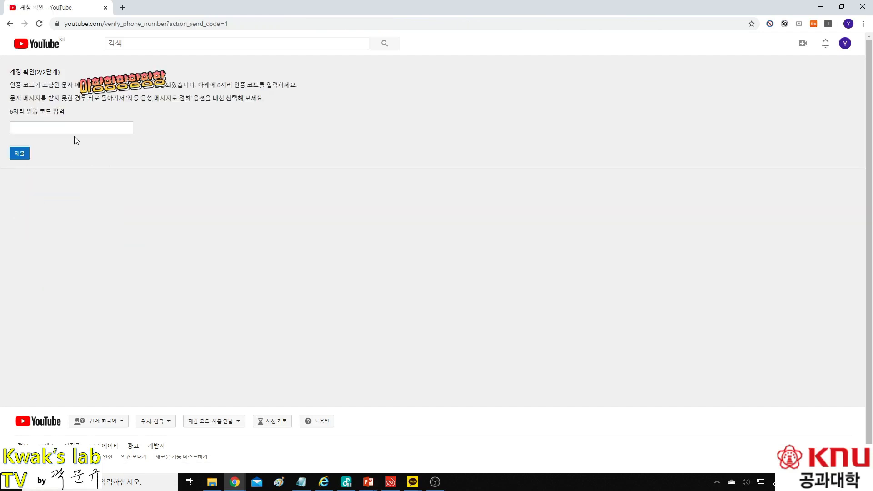
left_click(80, 129)
left_click(20, 153)
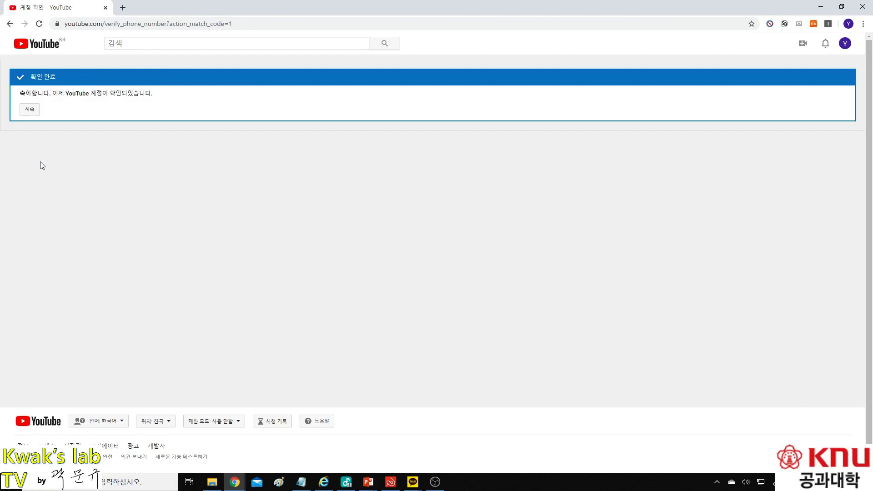
left_click(34, 112)
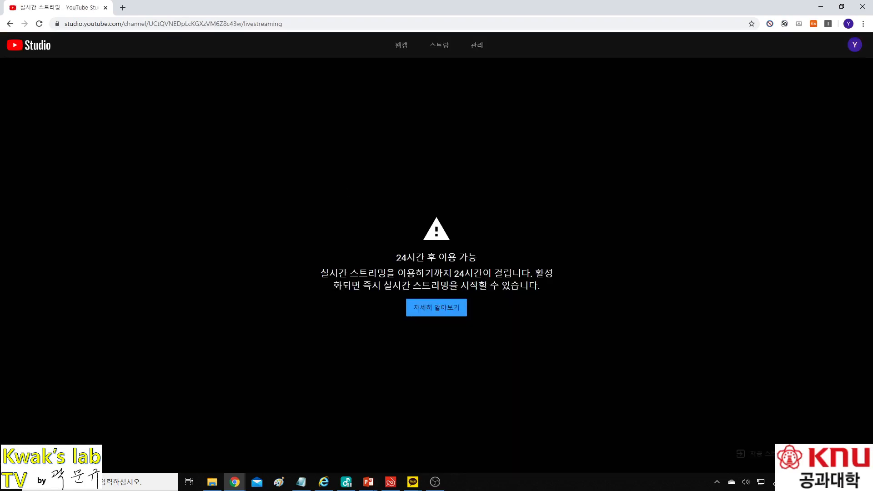
Step: Read over the notice that live streaming becomes available in 24 hours
left_click_drag(398, 258, 484, 264)
left_click(478, 265)
left_click_drag(319, 275, 545, 285)
left_click_drag(400, 286, 499, 286)
left_click(499, 285)
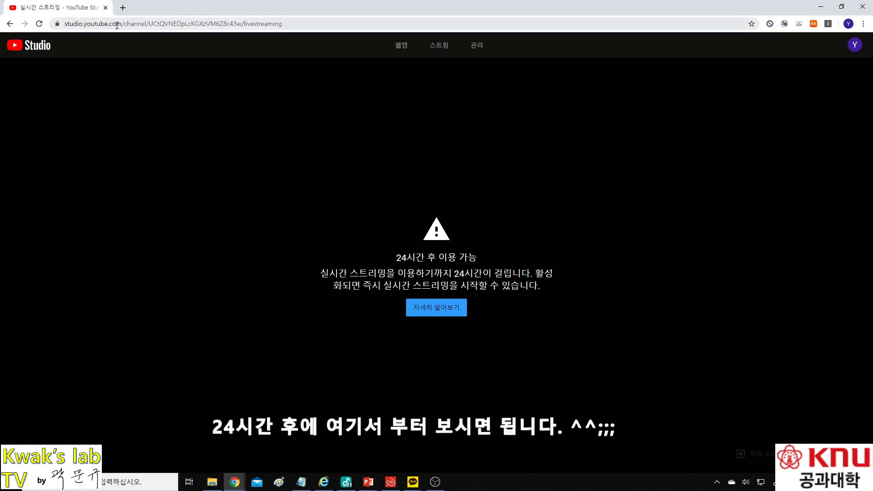
Step: Load studio.youtube.com and switch to the university engineering channel account
left_click(235, 25)
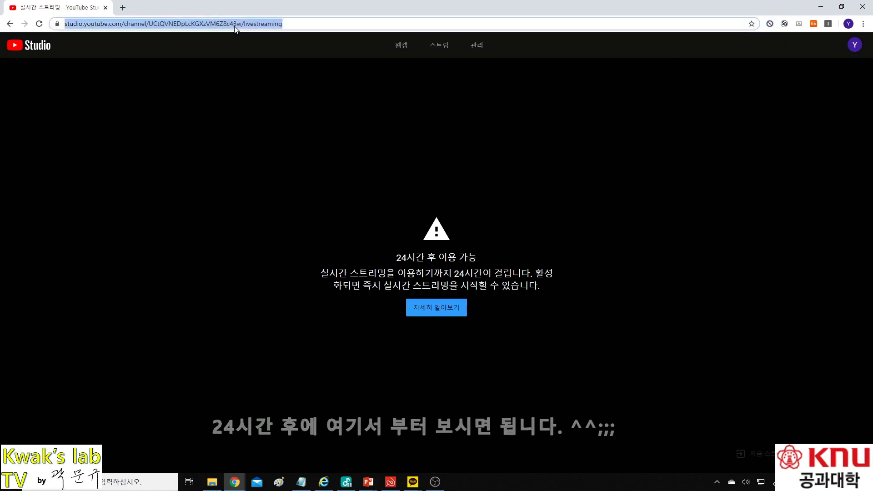
type("st")
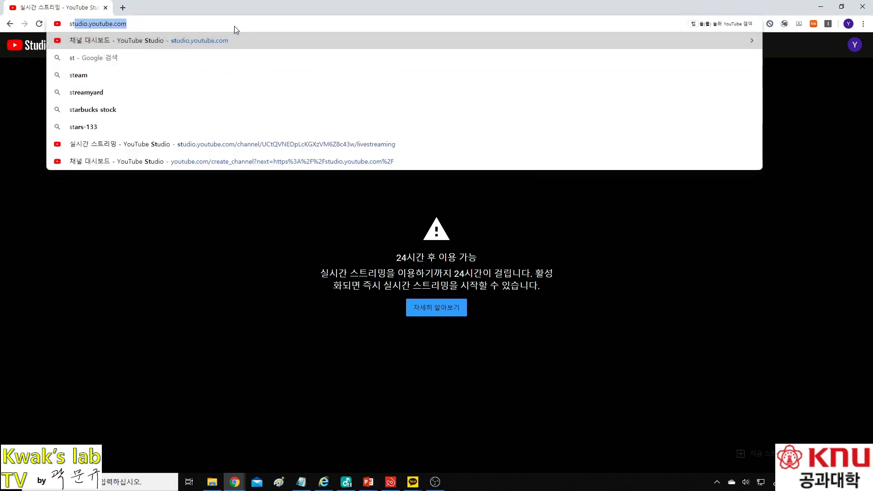
key("Return")
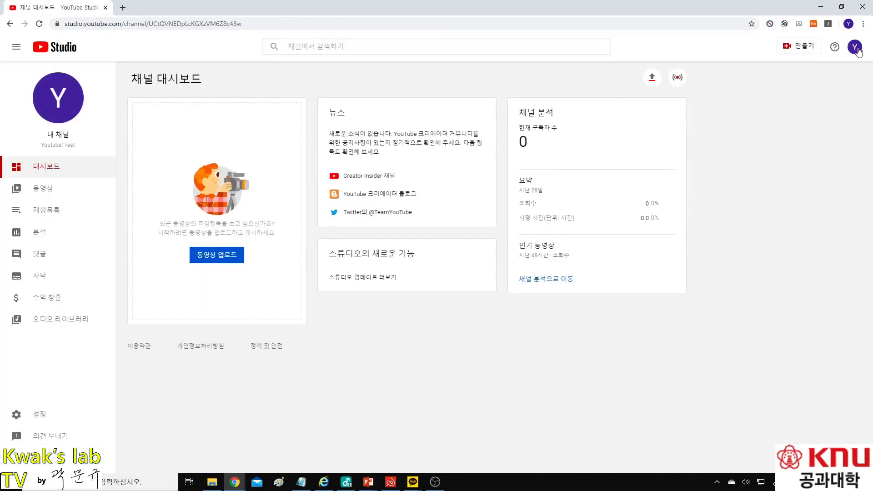
left_click(856, 48)
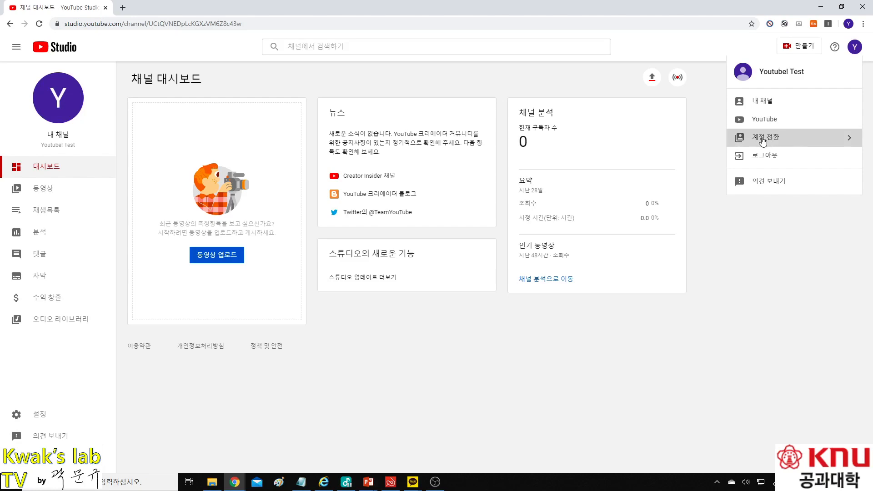
left_click(763, 142)
left_click(771, 169)
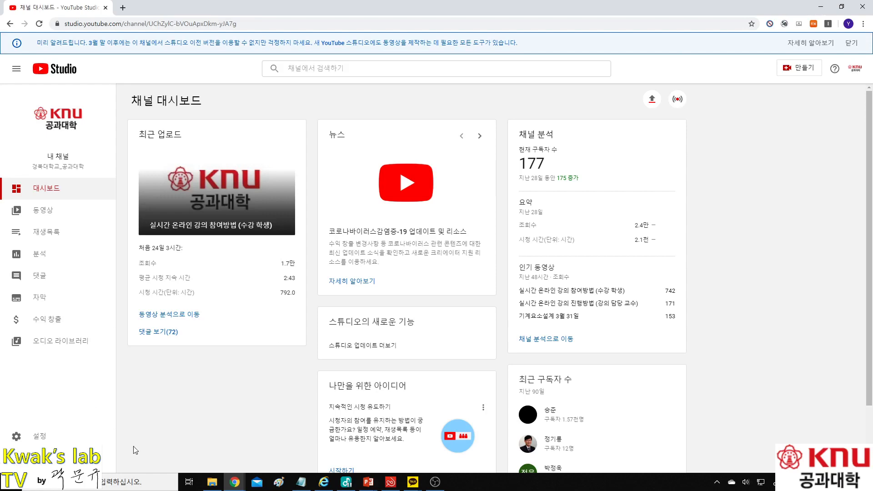
left_click(235, 484)
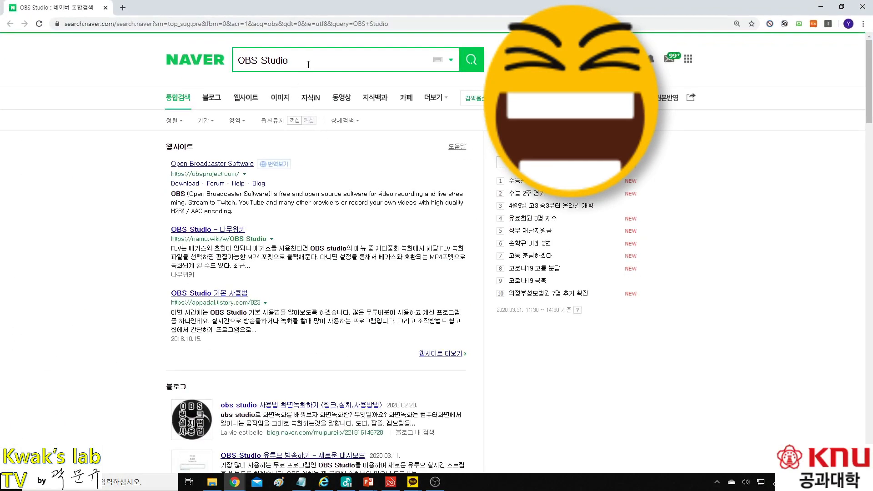
Step: Visit the official Open Broadcaster Software site from the 'OBS Studio' results, then close it and Naver
left_click(308, 64)
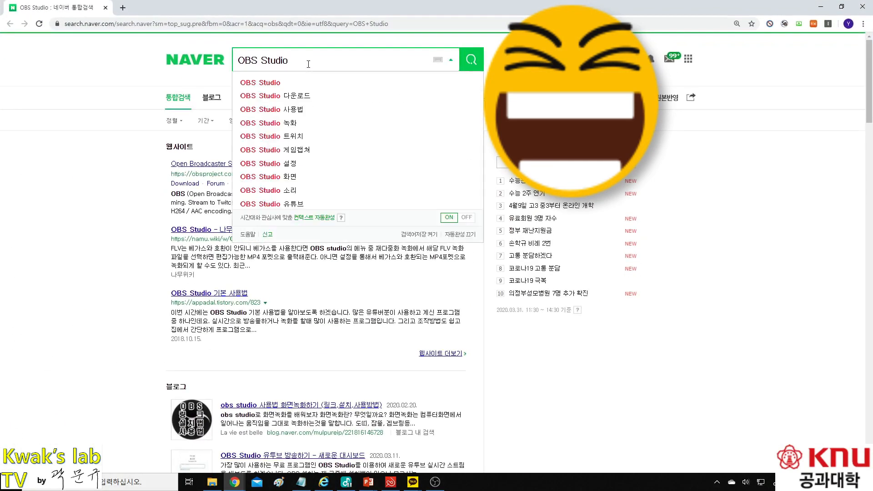
left_click(304, 64)
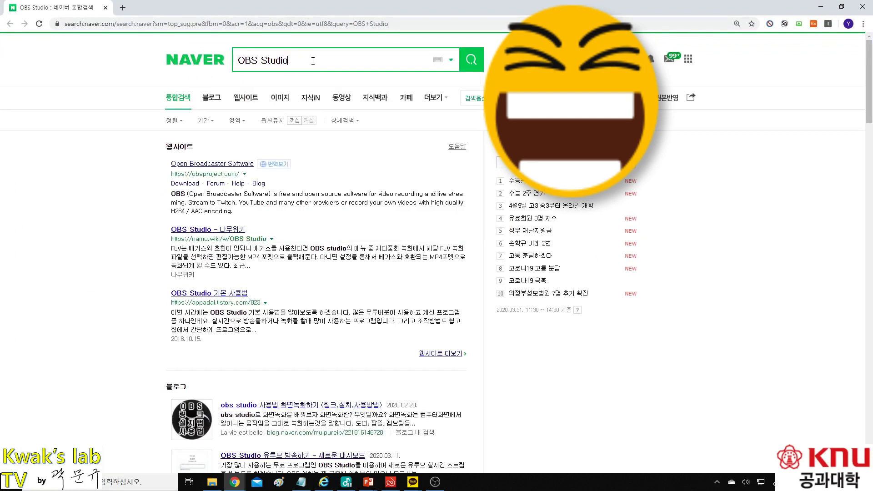
left_click(213, 165)
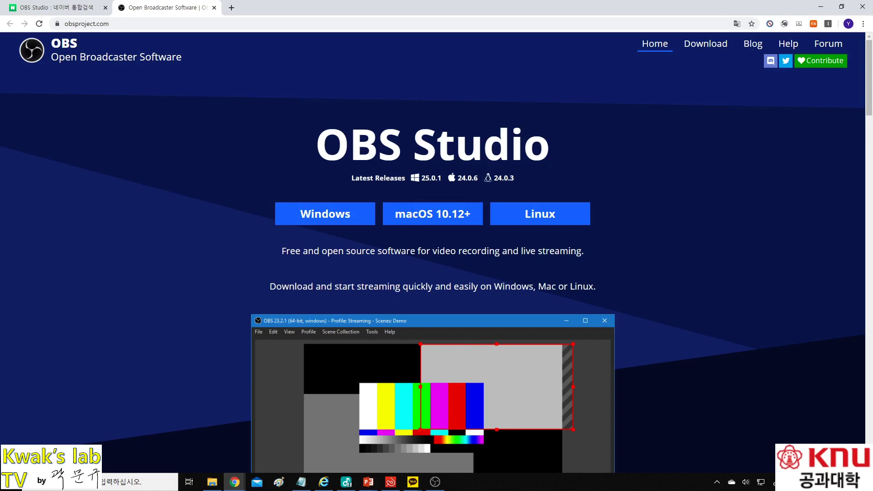
left_click(213, 8)
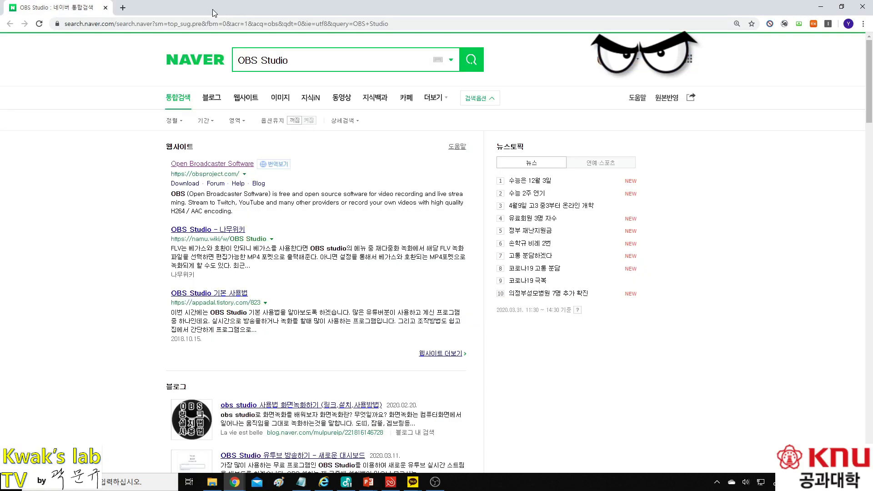
left_click(861, 10)
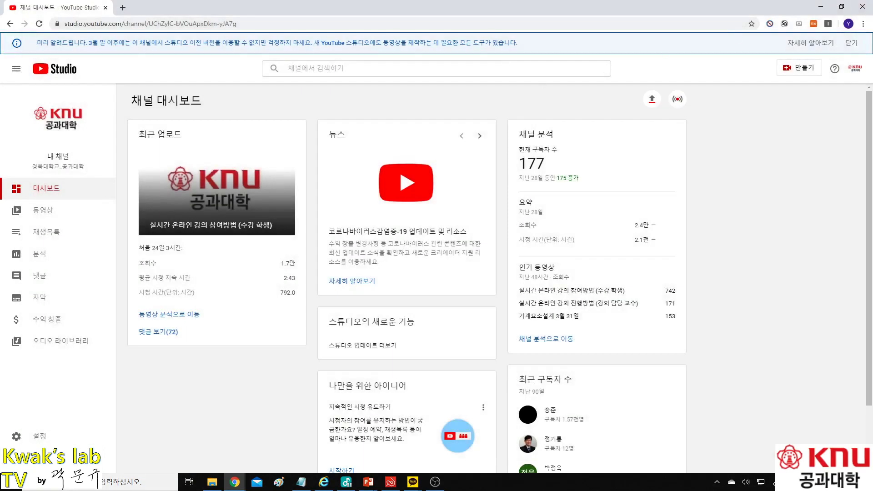
Step: Bring OBS to the front, select the 디스플레이 캡쳐 2 source and open Settings
left_click(435, 481)
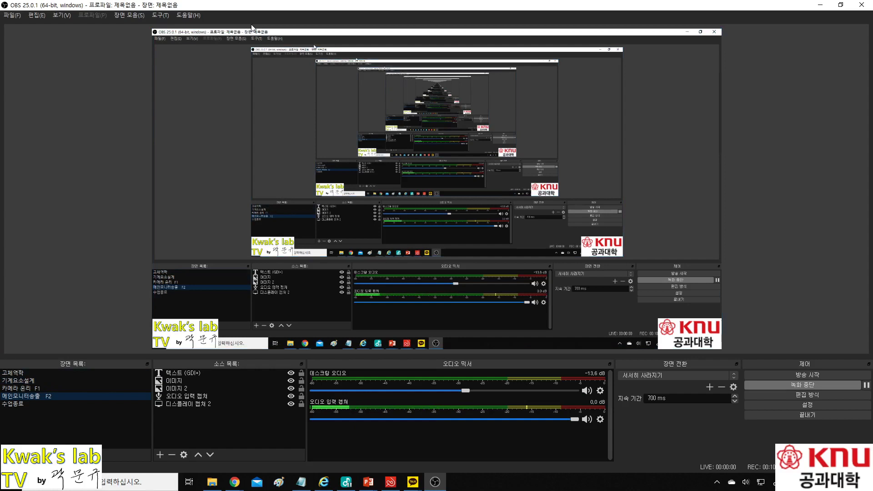
left_click(253, 30)
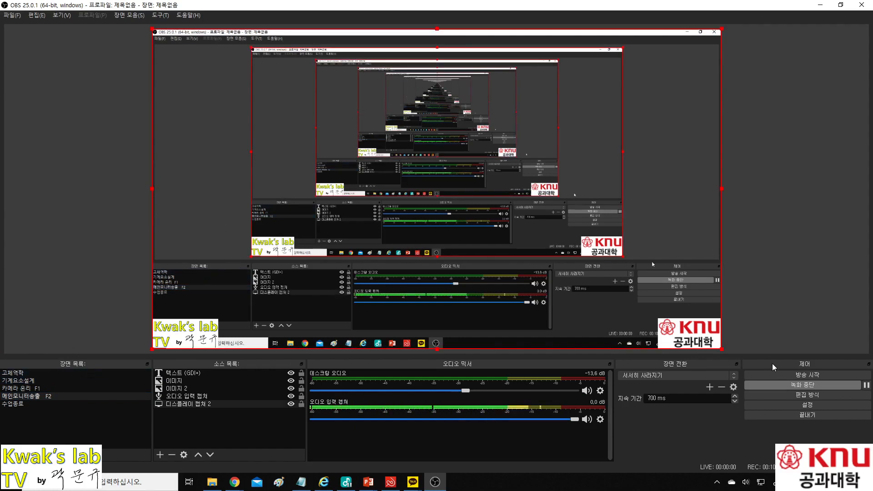
left_click(809, 402)
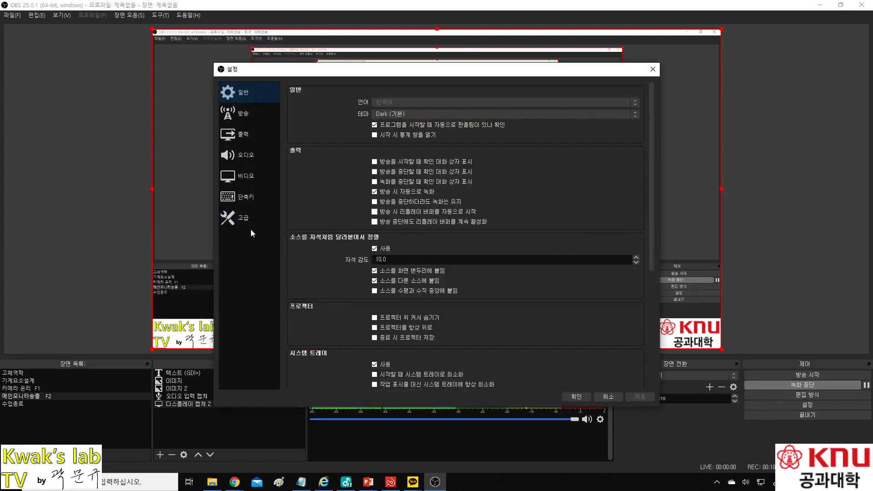
Step: Review each settings page, ending on Stream with YouTube service, Primary ingest server and stream key
left_click(243, 116)
left_click(244, 135)
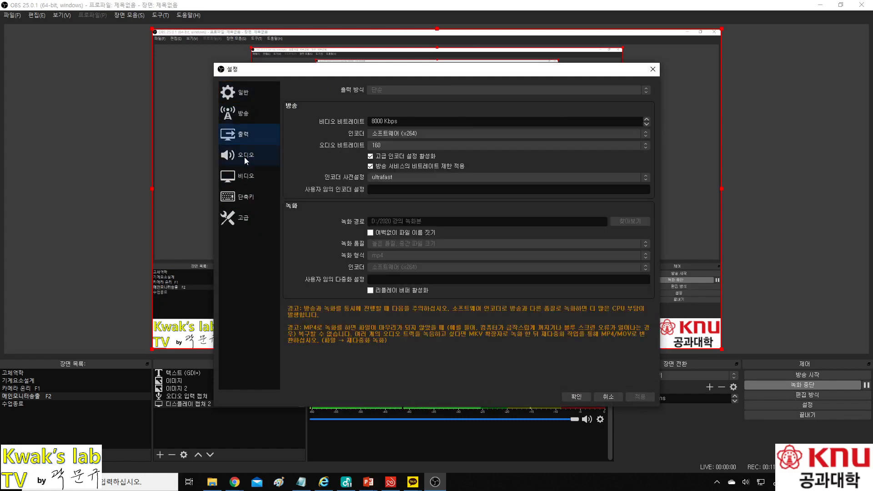
left_click(244, 156)
left_click(242, 173)
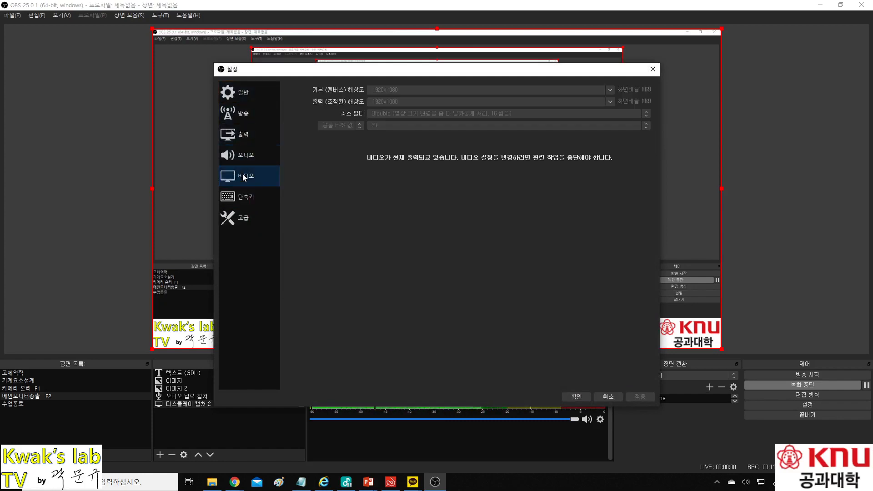
left_click(242, 197)
left_click(241, 212)
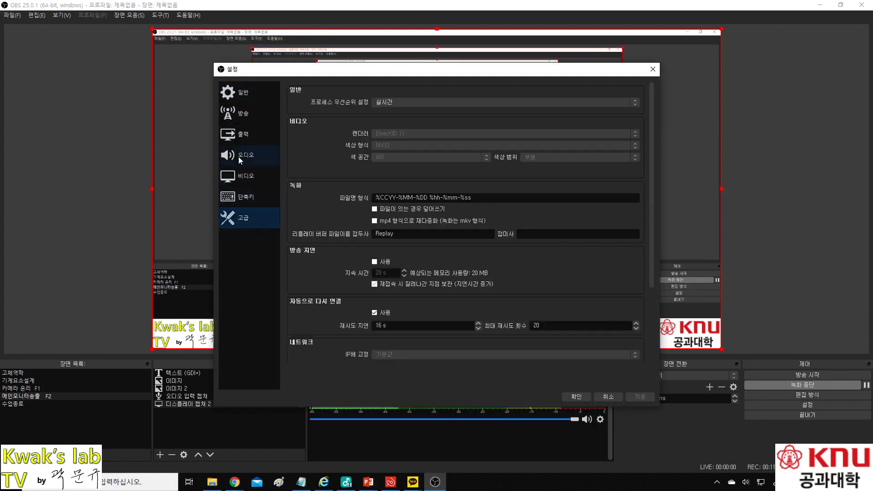
left_click(238, 99)
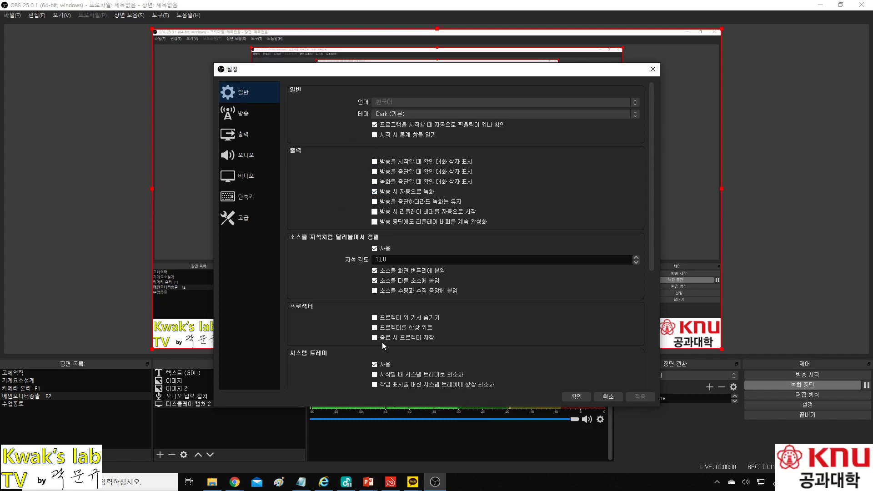
left_click(241, 114)
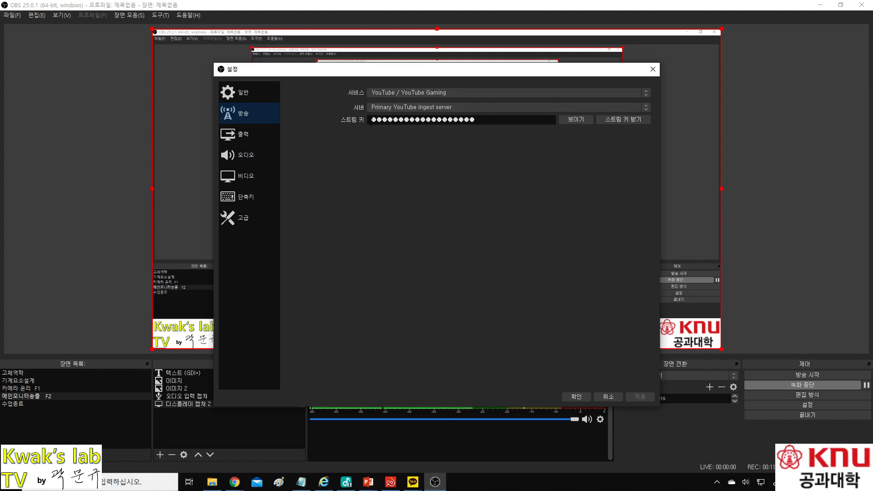
Step: Paste the YouTube stream key into 스트림 키, then view Output with 8000 Kbps video bitrate
left_click_drag(373, 120, 487, 122)
key("ctrl+v")
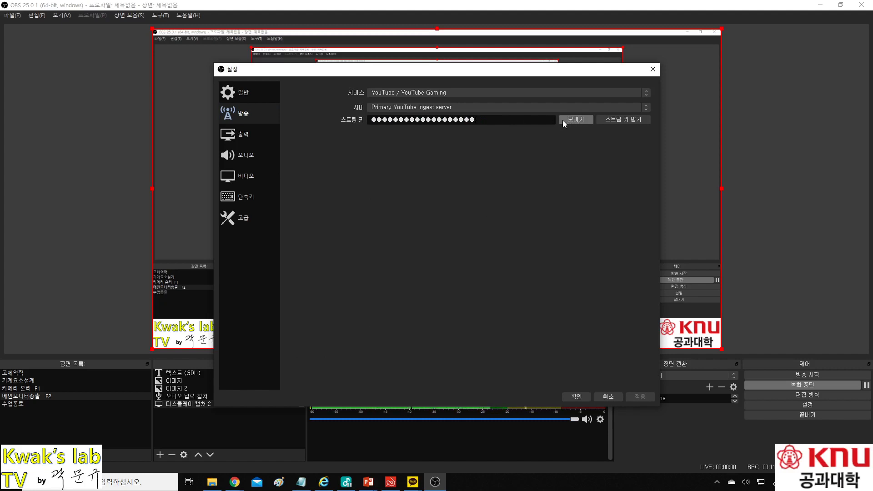
left_click_drag(506, 121, 369, 125)
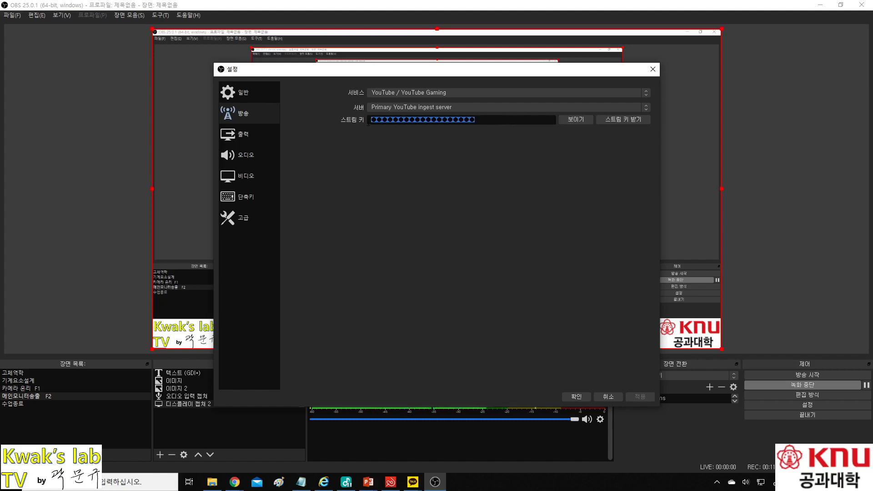
left_click(368, 122)
double_click(473, 120)
left_click(480, 117)
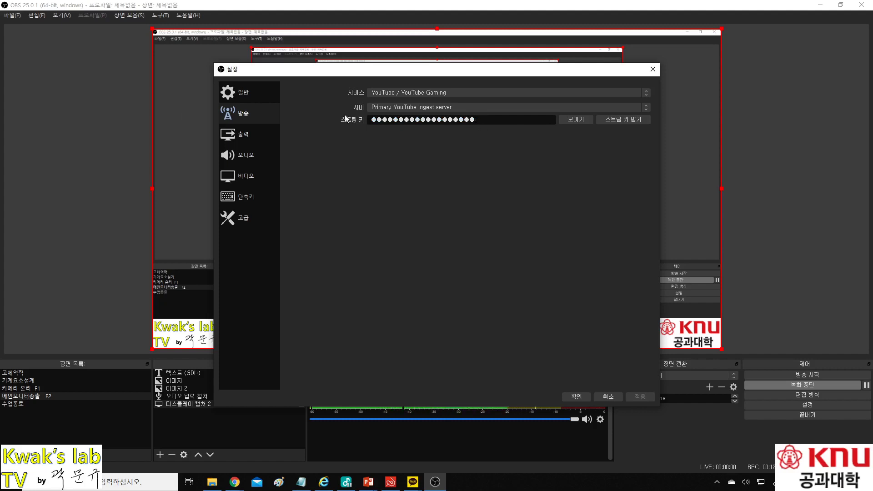
key("alt+Tab")
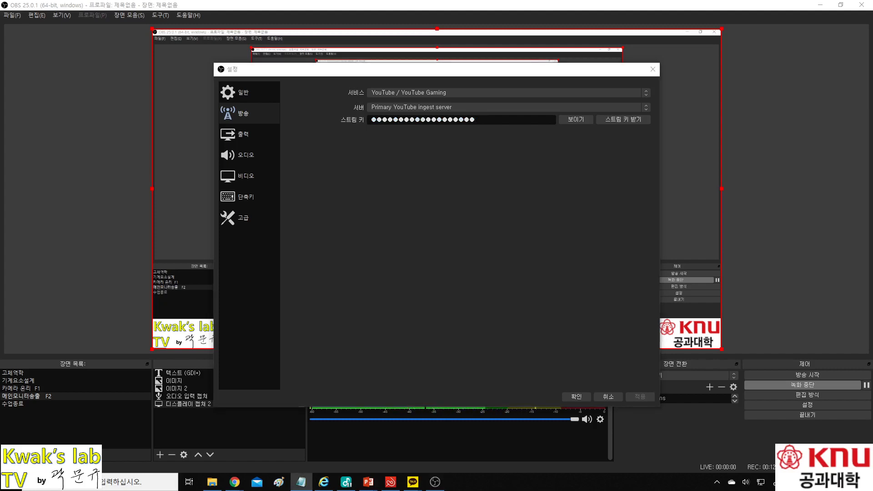
left_click(250, 138)
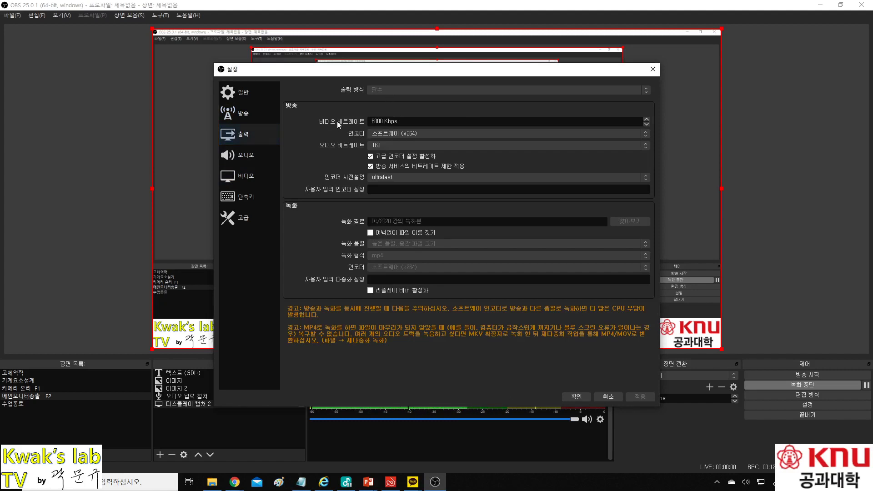
left_click_drag(413, 121, 372, 121)
left_click(356, 123)
key("alt+Tab")
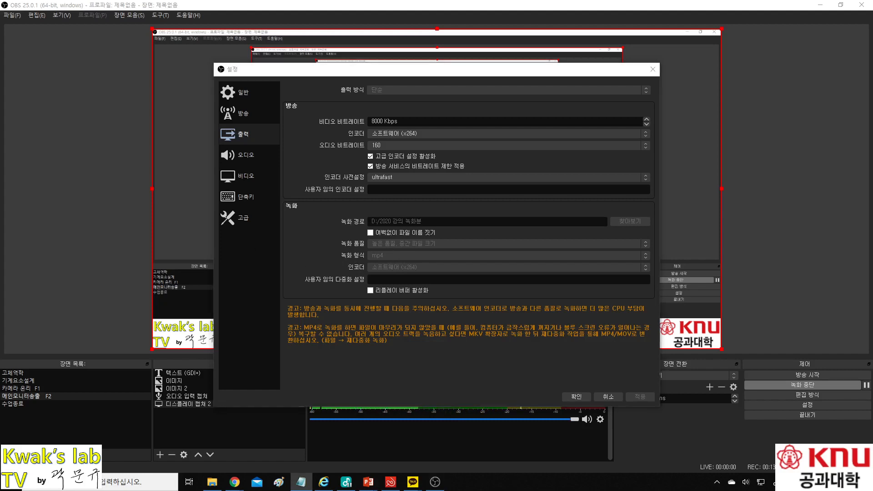
Step: Review the audio settings, then the video settings at 1920x1080 resolution and 30 FPS
left_click(236, 155)
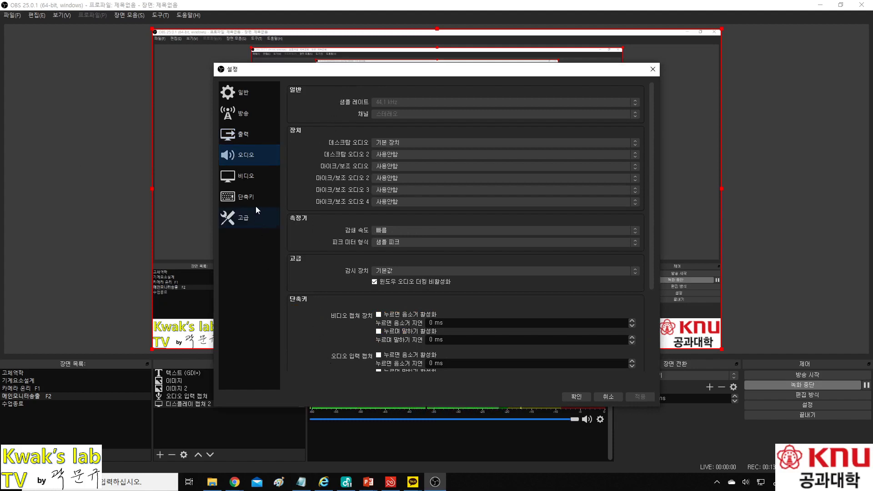
left_click(250, 176)
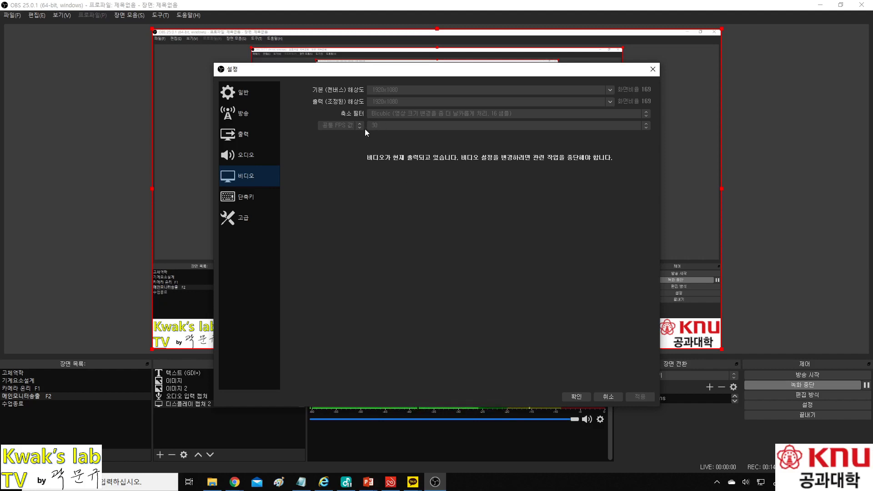
Step: Scroll through the hotkey settings to check scene hotkeys such as F1 and F2
left_click(246, 198)
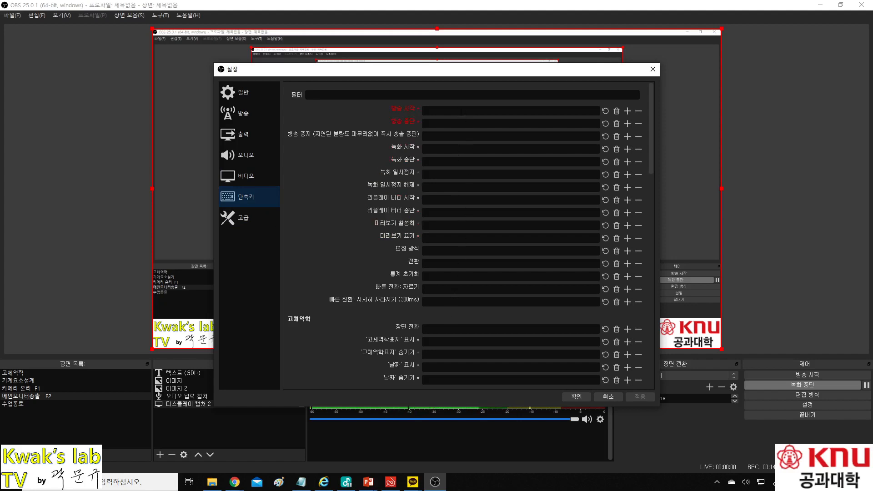
scroll(378, 232, "down", 5)
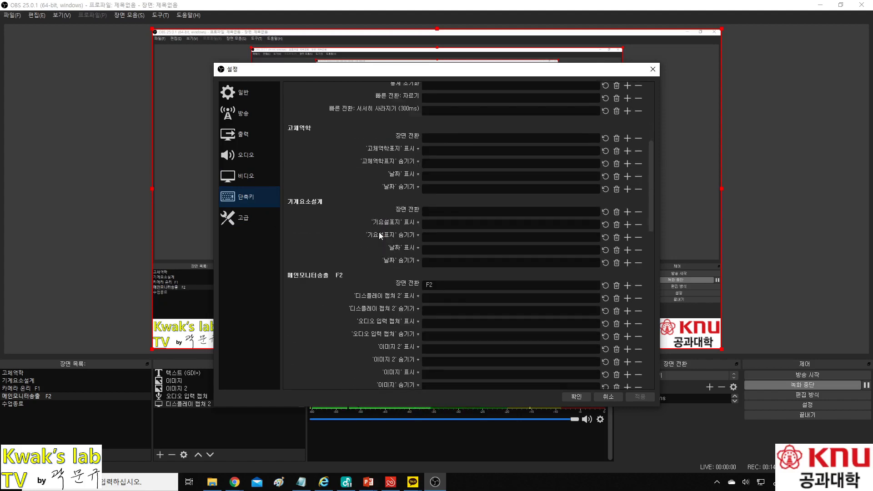
scroll(378, 232, "down", 1)
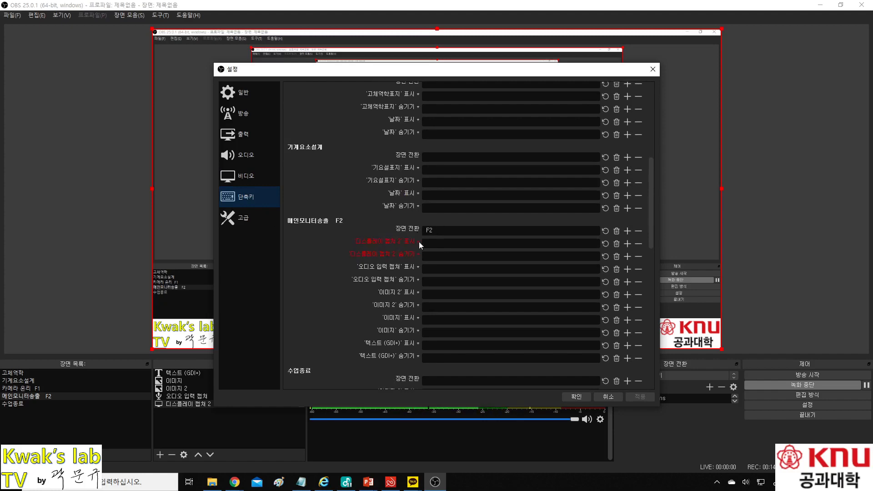
scroll(413, 235, "up", 3)
scroll(413, 234, "down", 5)
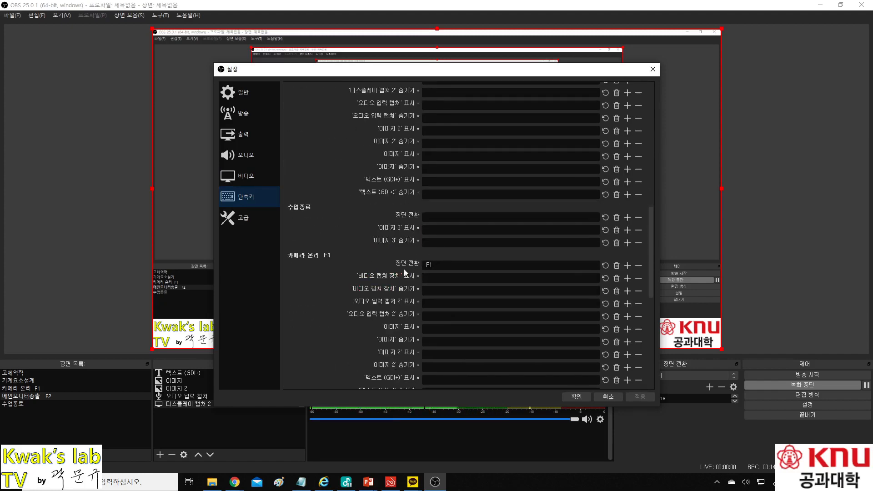
scroll(393, 255, "up", 3)
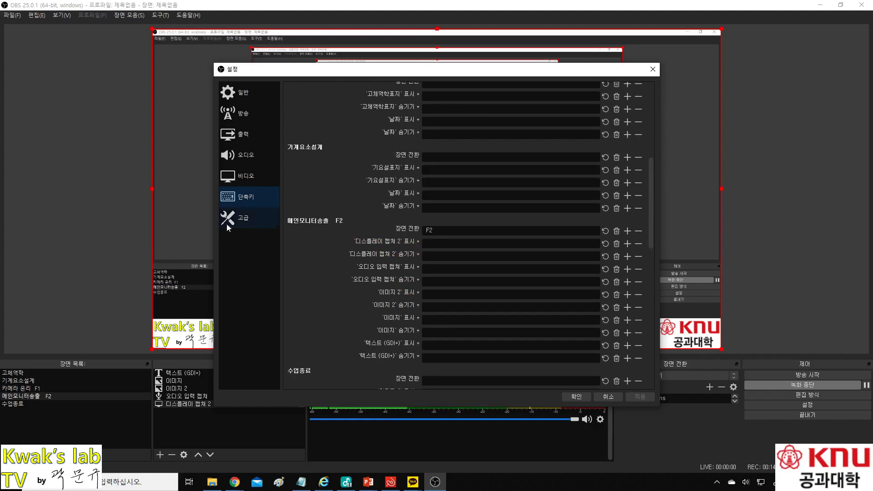
Step: Look over the Advanced page's filename format option and accept the settings with 확인
left_click(246, 220)
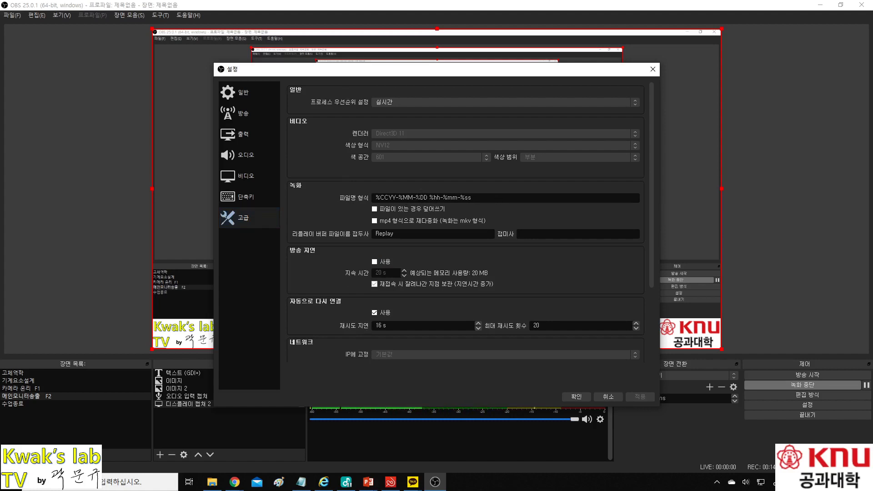
right_click(417, 198)
left_click(418, 185)
key("alt+Tab")
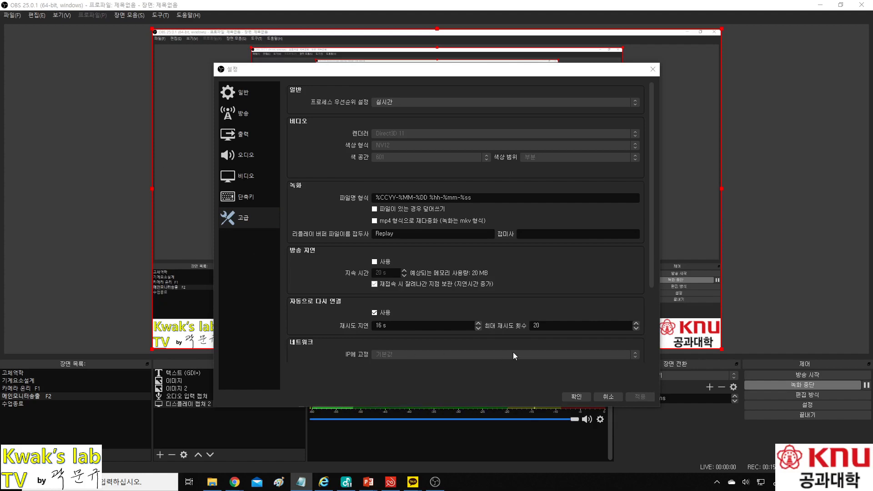
left_click(575, 397)
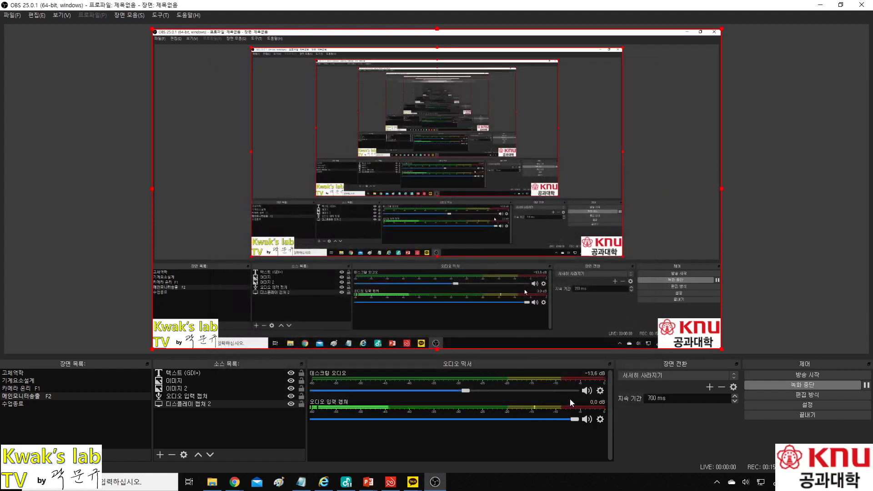
Step: Restore OBS to a smaller window and move it up and right over the YouTube Studio dashboard
double_click(424, 9)
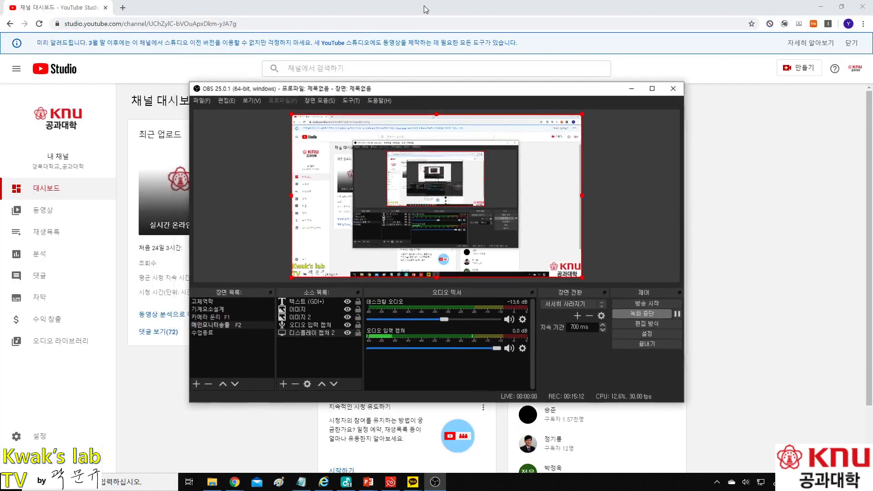
left_click_drag(452, 92, 491, 24)
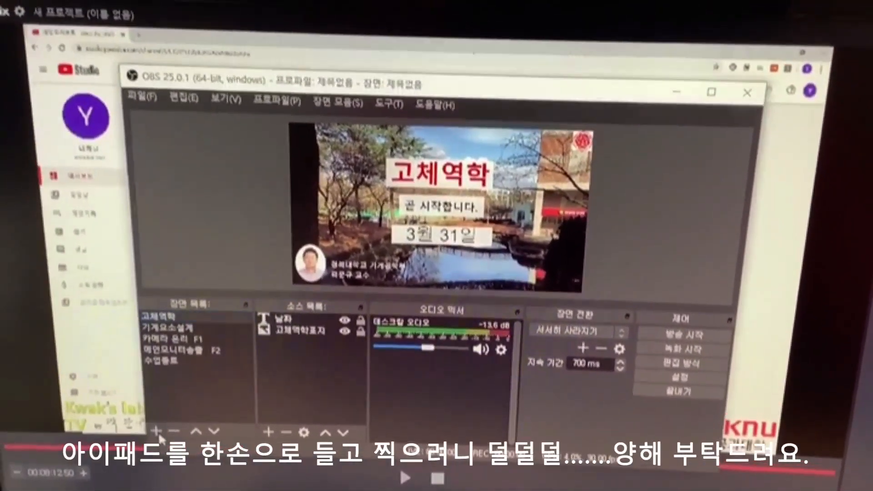
Step: Create a new scene named 테스트
left_click(155, 429)
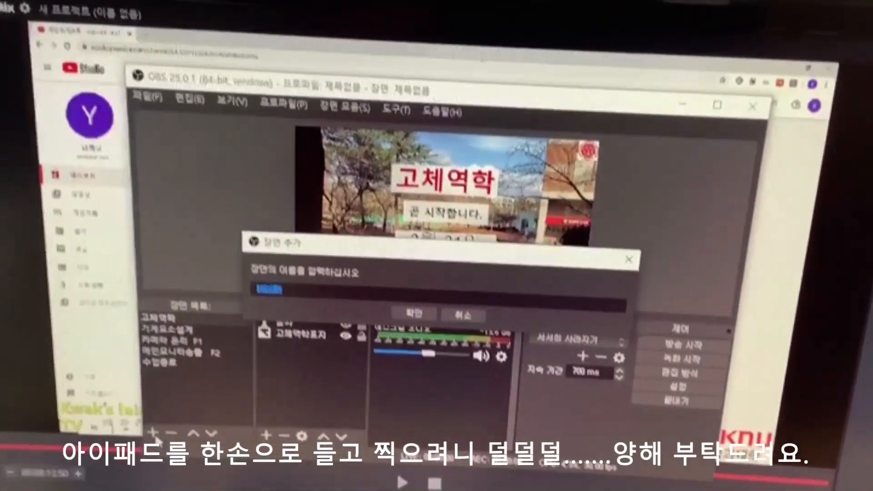
key("BackSpace")
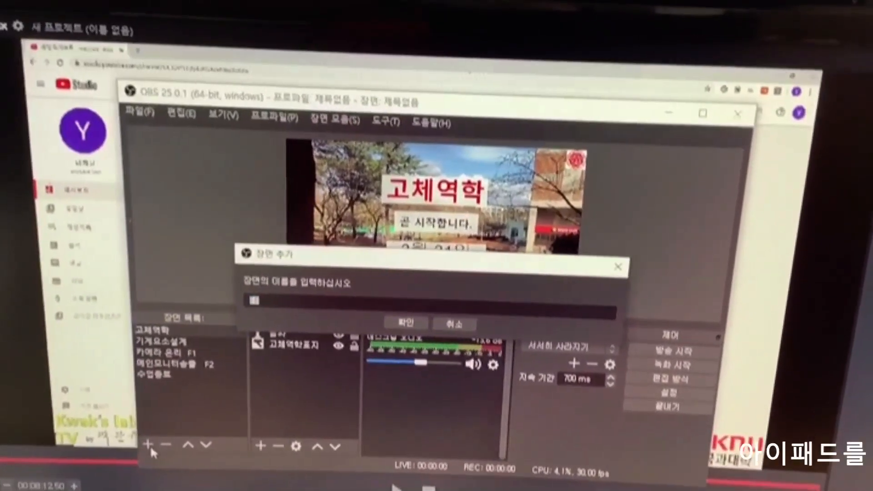
type("대스트")
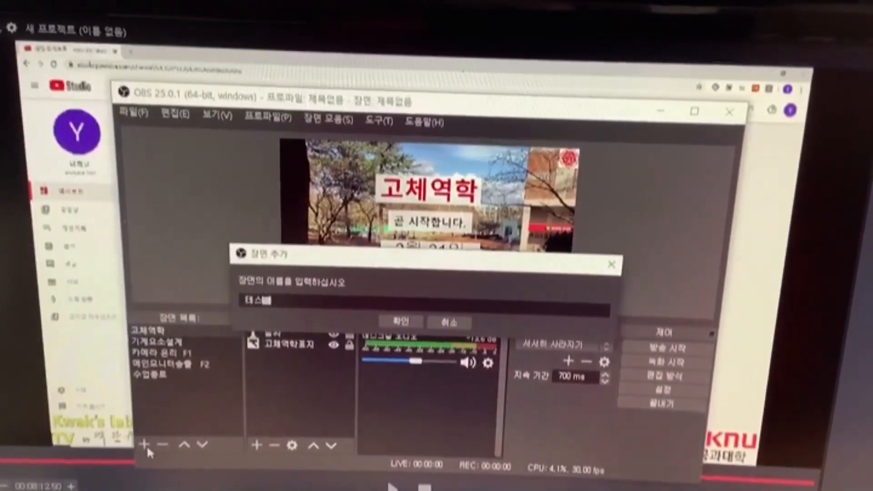
key("Return")
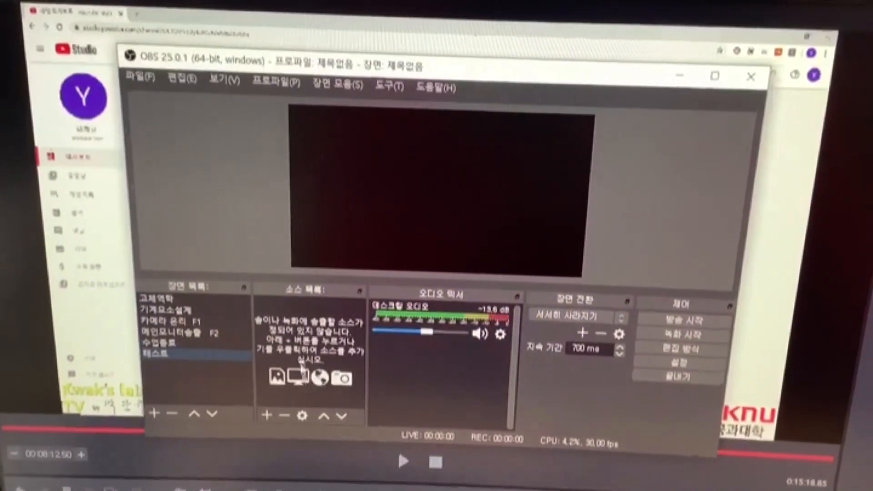
Step: Add the existing 비디오 캡처 장치 webcam and shrink it into the canvas's top-left corner
left_click(266, 414)
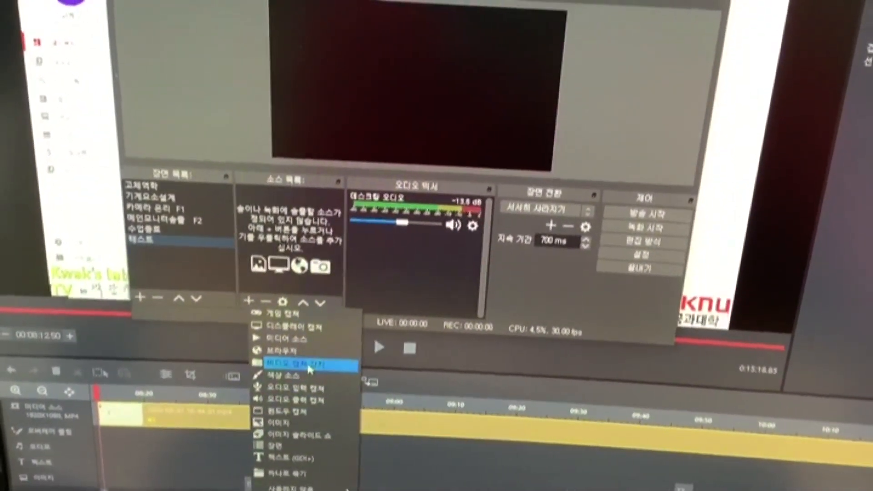
left_click(304, 366)
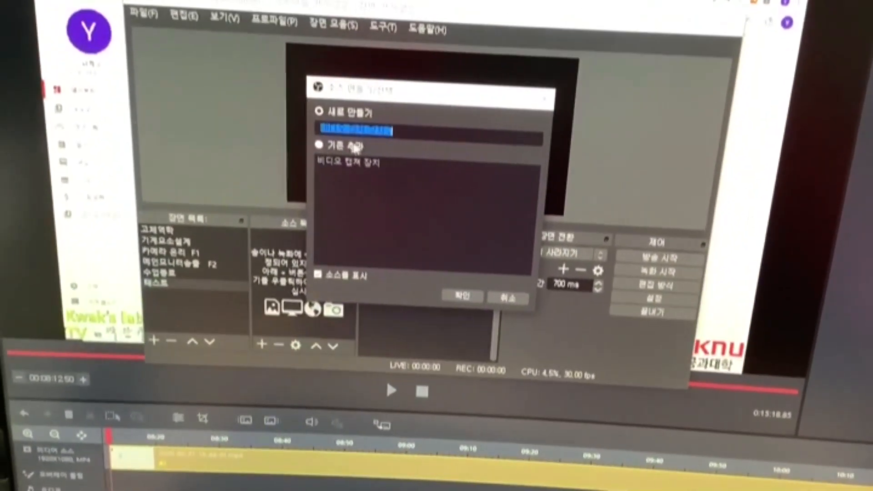
left_click(355, 146)
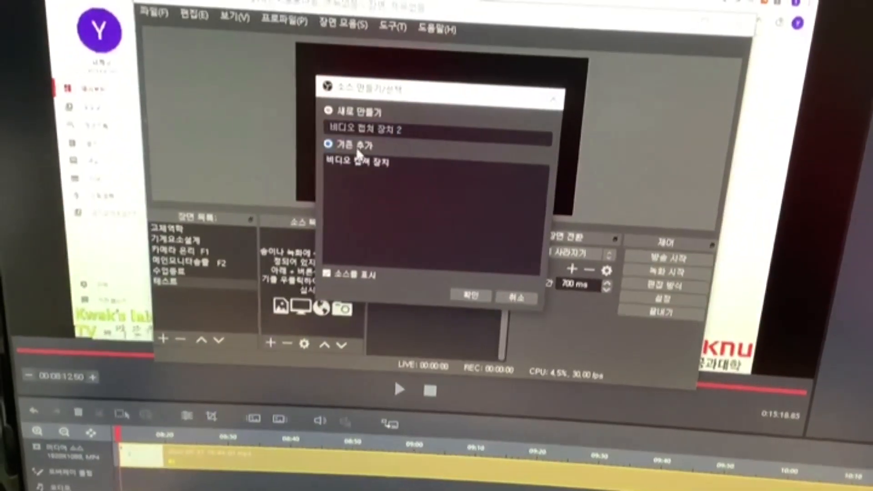
left_click(359, 162)
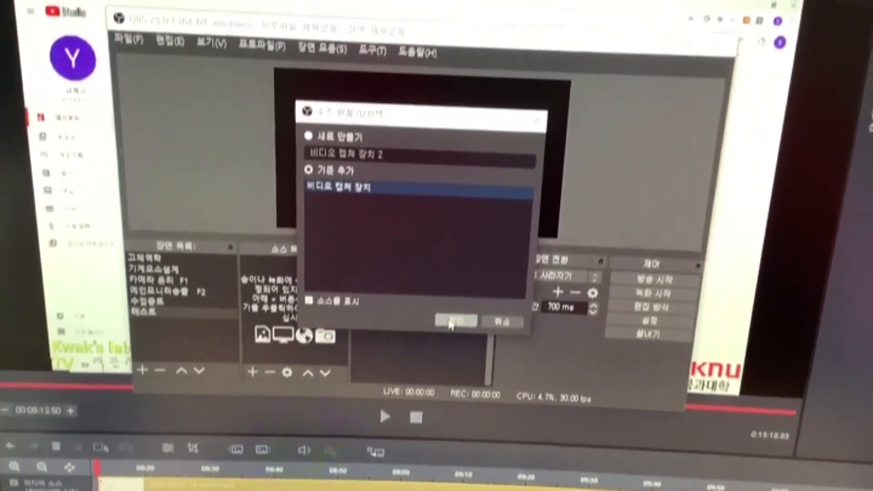
left_click(450, 298)
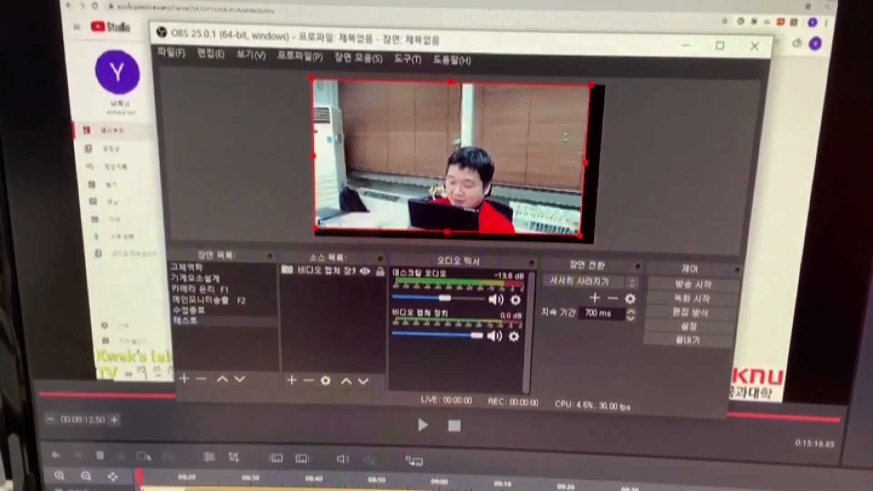
left_click_drag(580, 235, 419, 140)
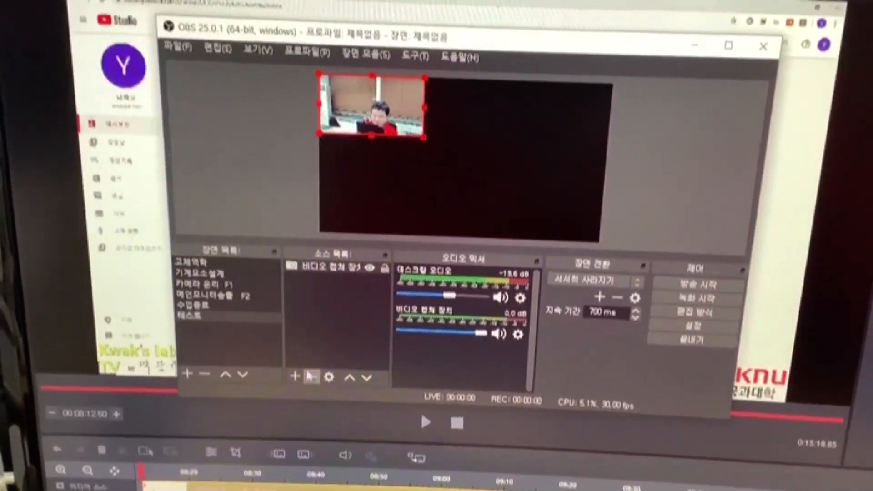
Step: Add the existing 오디오 입력 캡처 source to the 테스트 scene
left_click(296, 377)
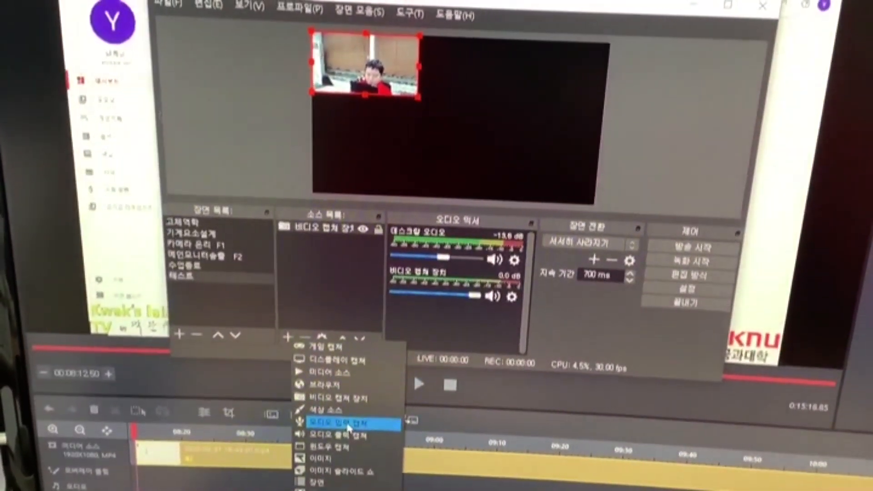
left_click(349, 426)
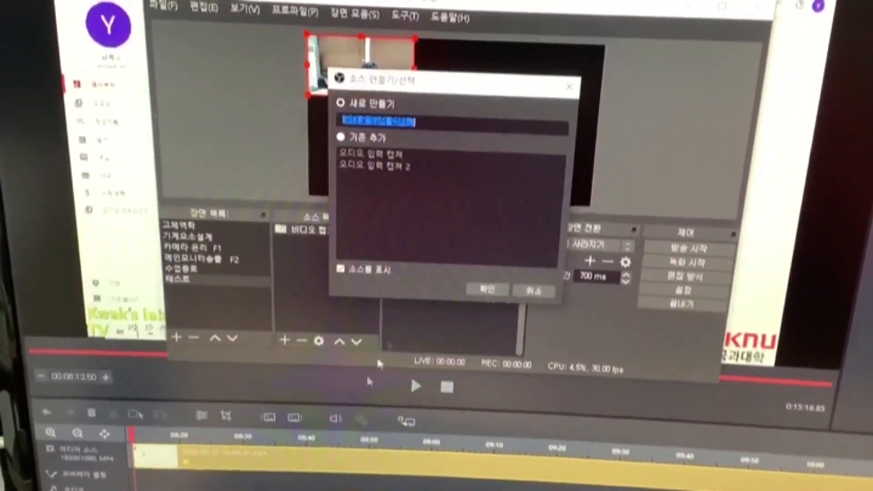
left_click(381, 143)
left_click(371, 159)
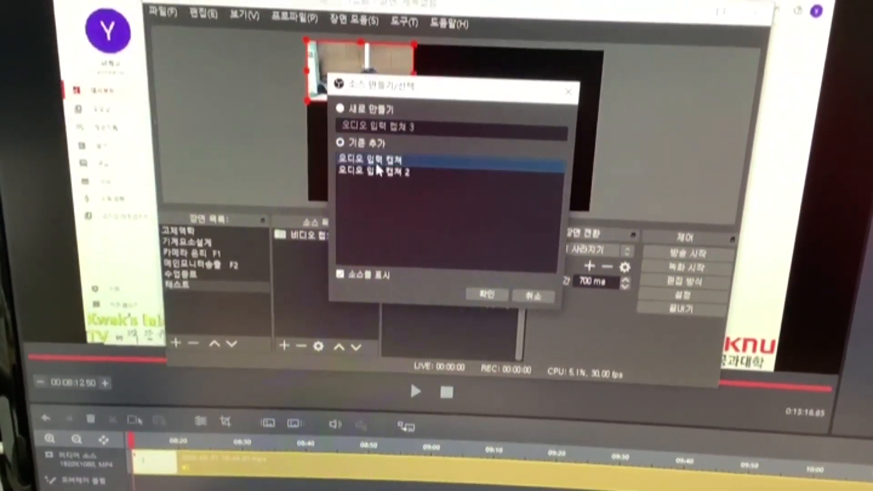
left_click(486, 295)
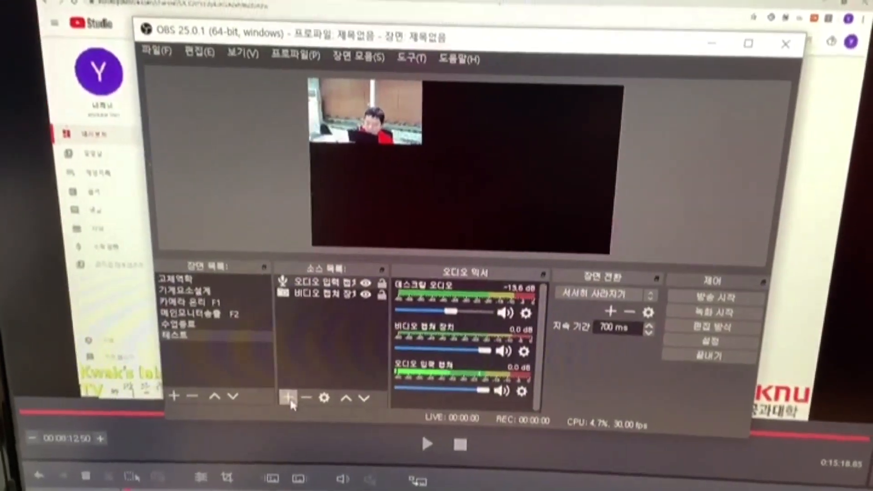
Step: Add the existing 디스플레이 캡처 2 source to the 테스트 scene
left_click(293, 395)
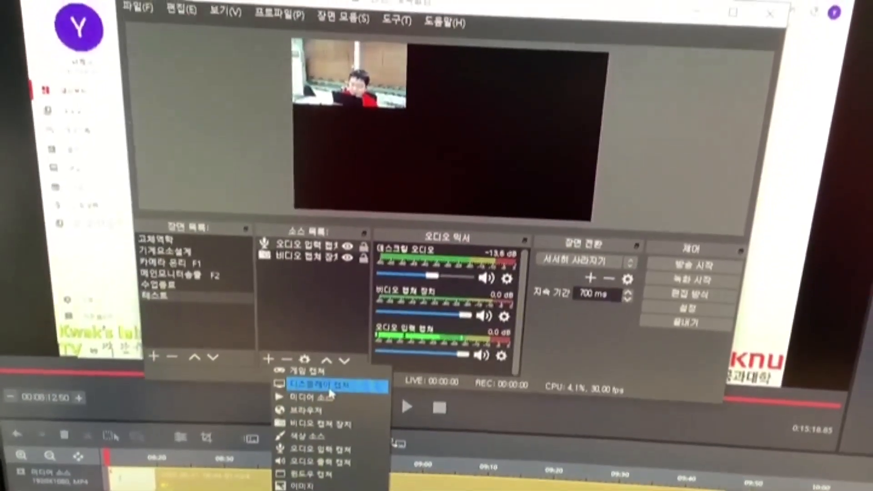
left_click(330, 391)
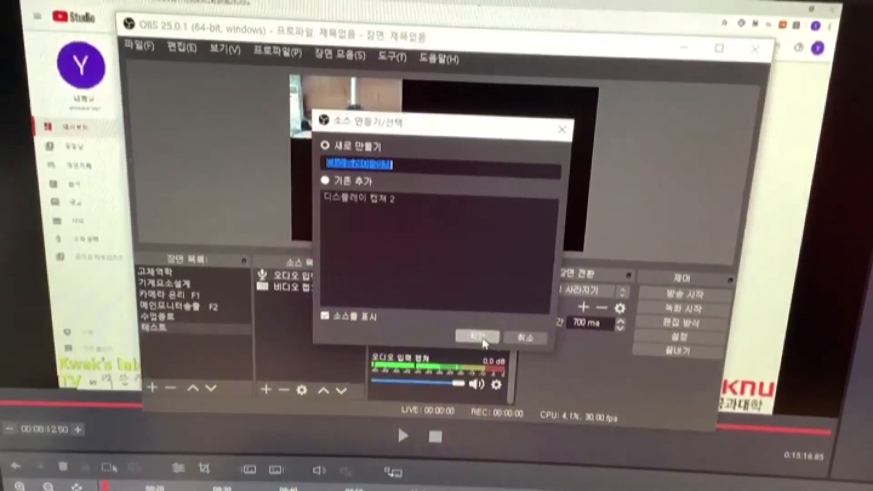
left_click(349, 185)
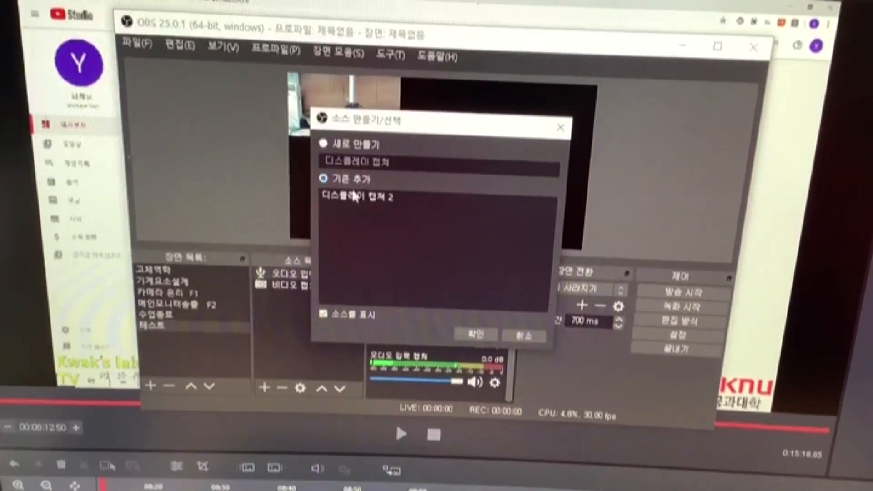
left_click(468, 331)
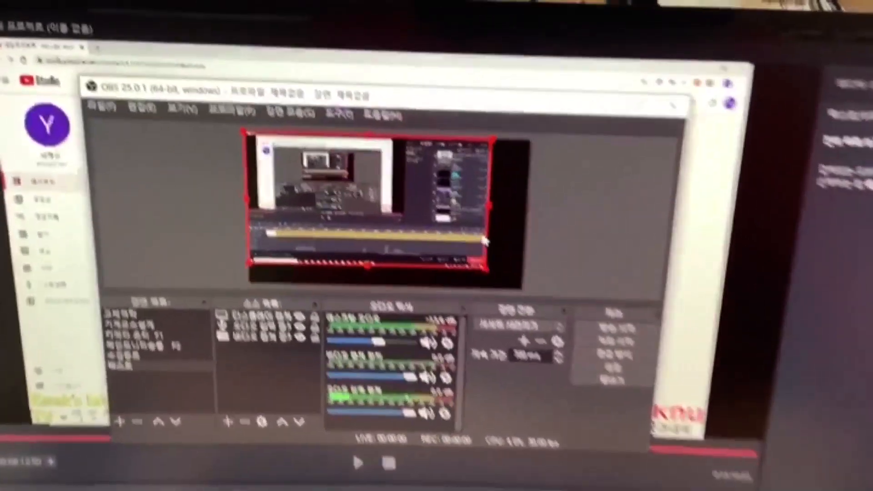
Step: Shrink the display capture to the canvas's right side, then look through the 고체역학, 기계요소설계 and camera scenes
left_click_drag(497, 227, 568, 194)
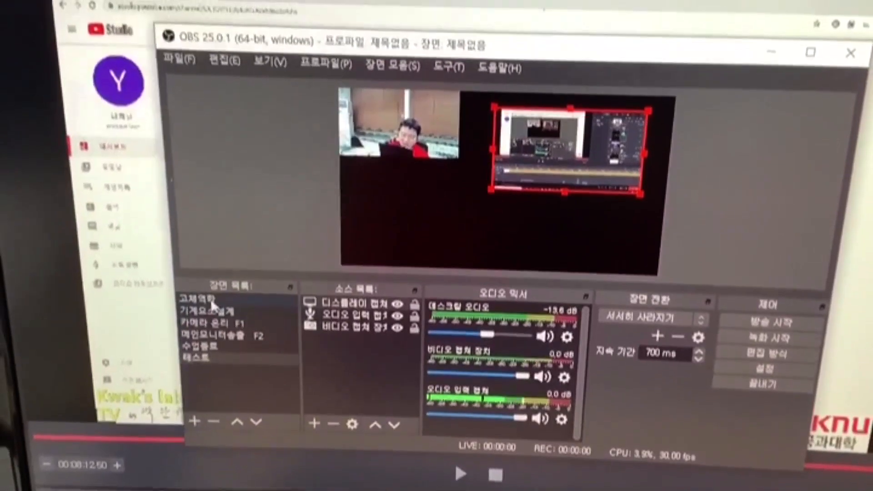
left_click(185, 299)
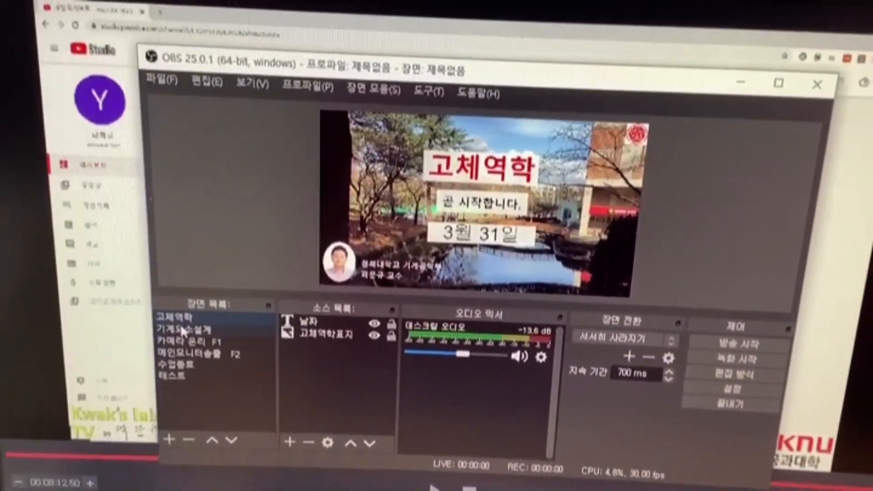
left_click(181, 327)
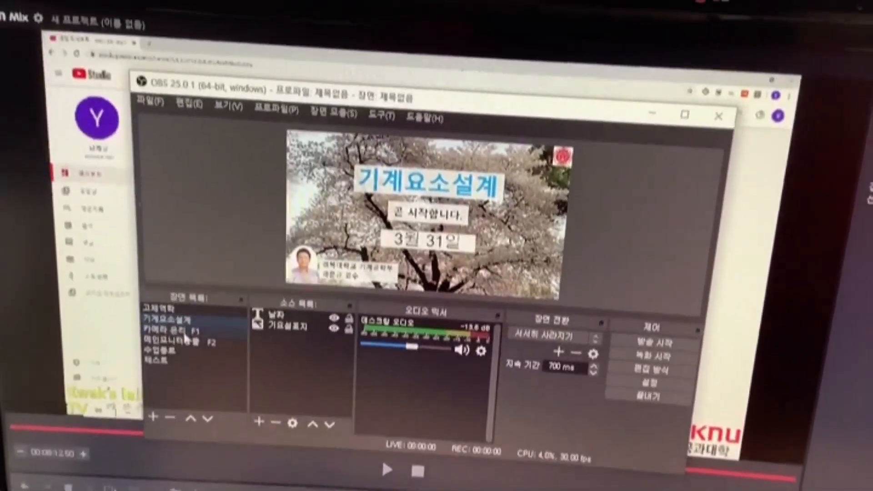
left_click(191, 303)
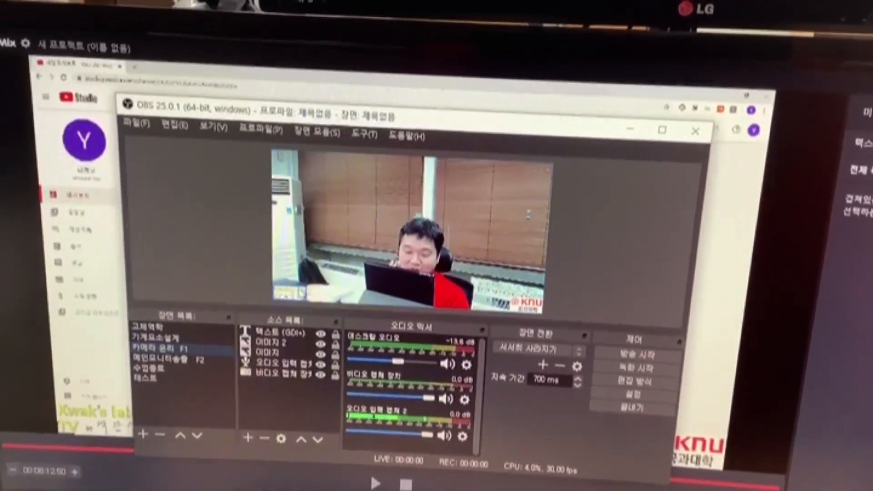
Step: In the camera scene, move the 텍스트 (GDI+) text overlay into the video's top-right corner
left_click(280, 343)
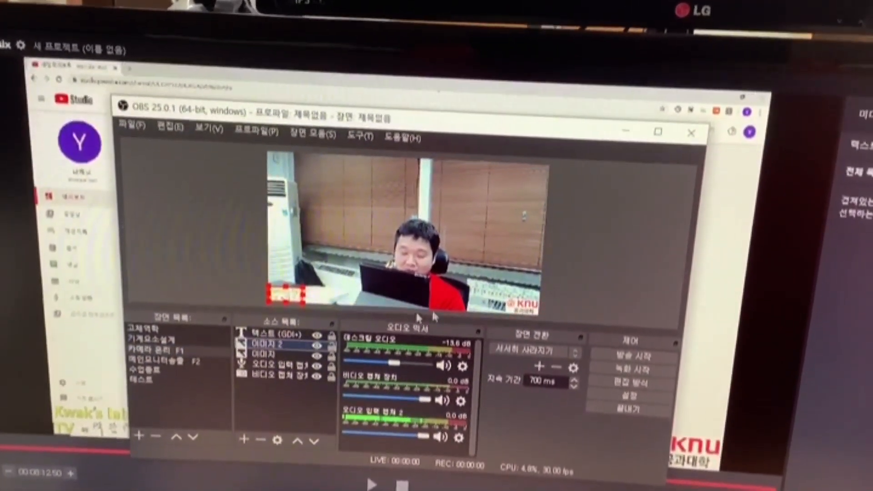
left_click(523, 306)
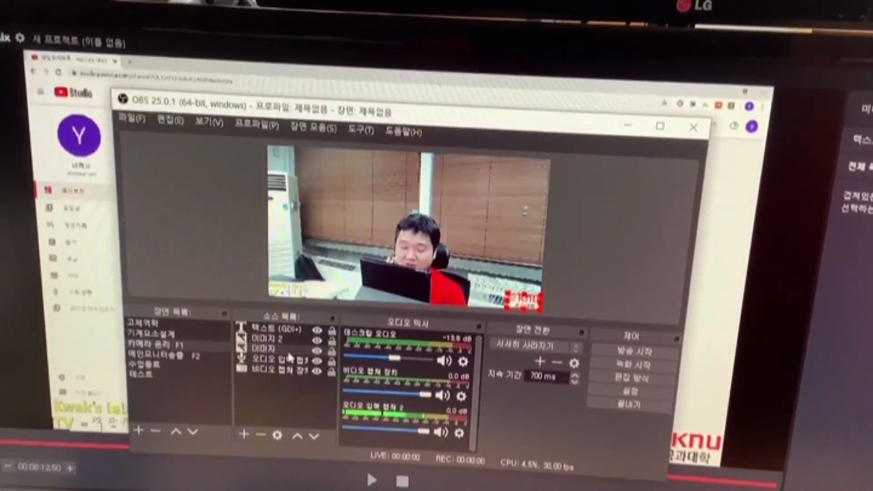
left_click(273, 360)
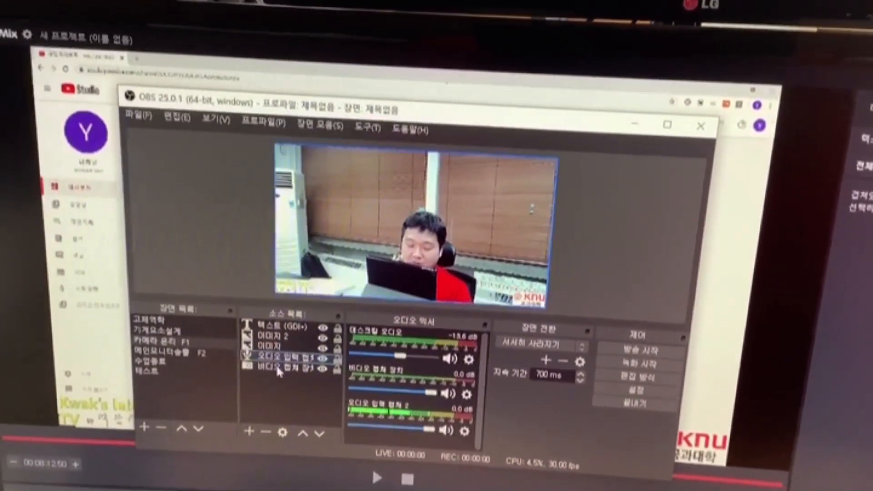
left_click(287, 331)
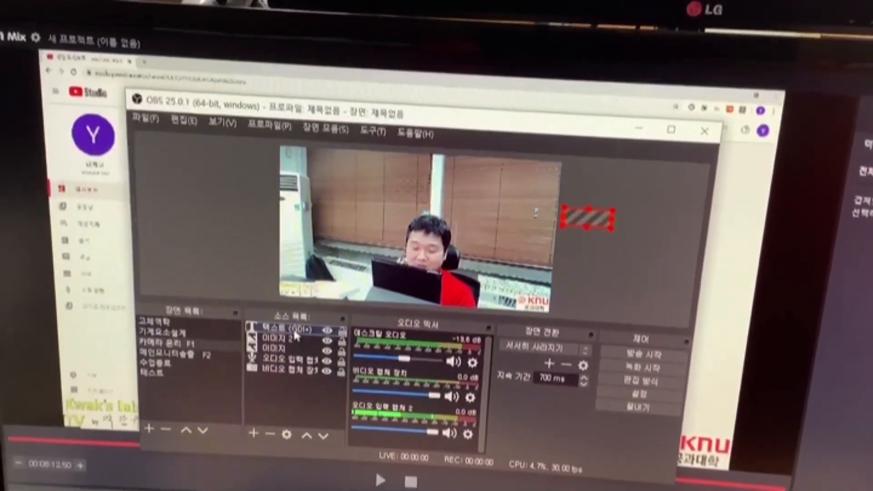
left_click_drag(586, 216, 539, 178)
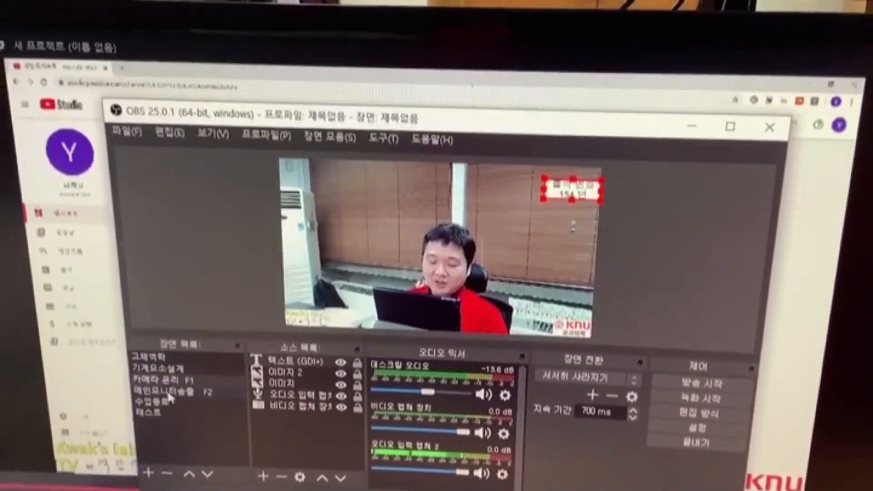
Step: In the main-monitor broadcast scene, move the webcam to the canvas's top-right corner
left_click(168, 392)
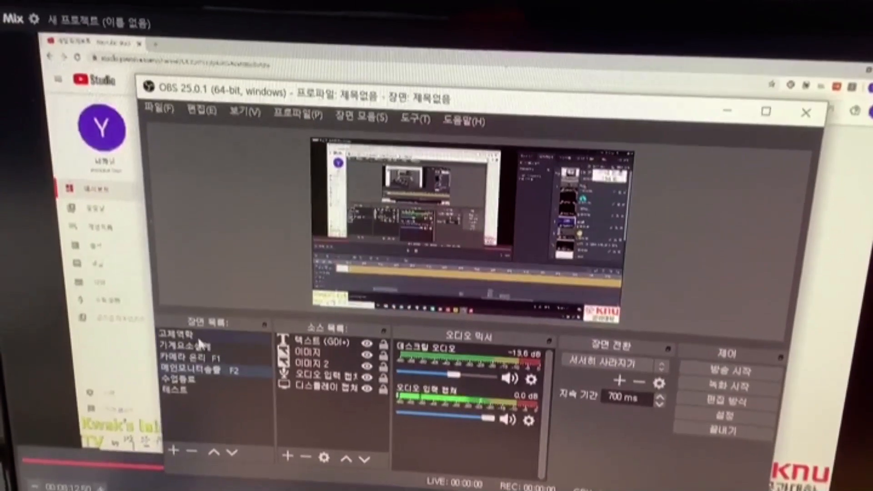
left_click(179, 348)
left_click(200, 343)
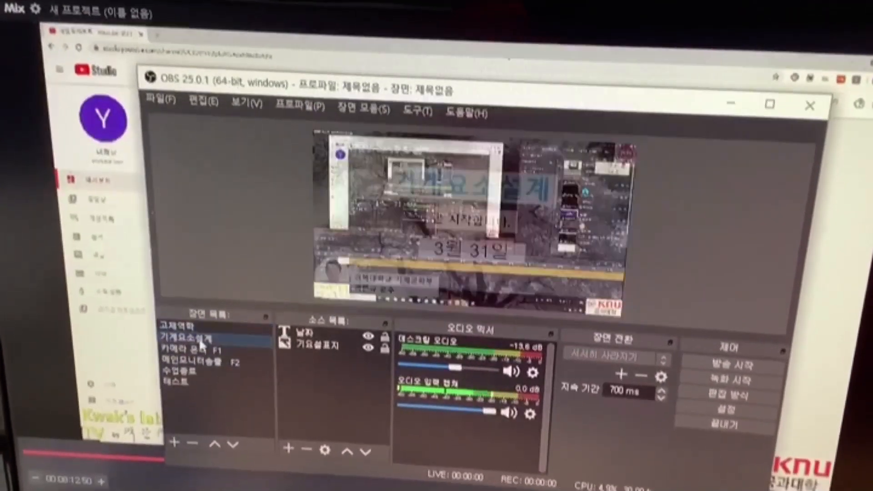
left_click(196, 366)
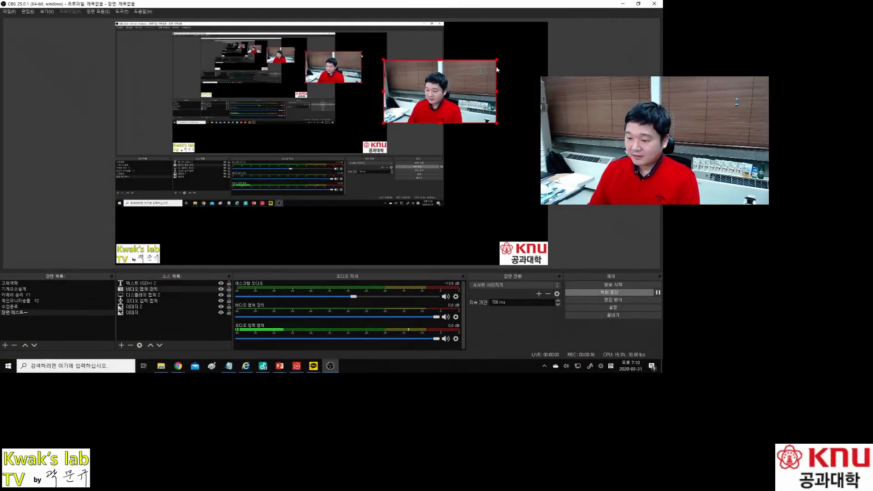
left_click_drag(496, 69, 546, 32)
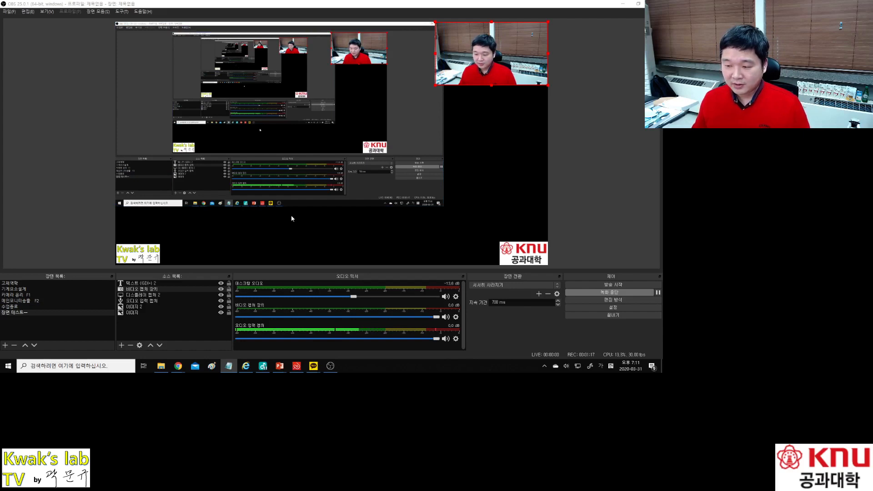
Step: Drag the OBS window up off-screen to reveal the YouTube Studio dashboard
left_click(433, 6)
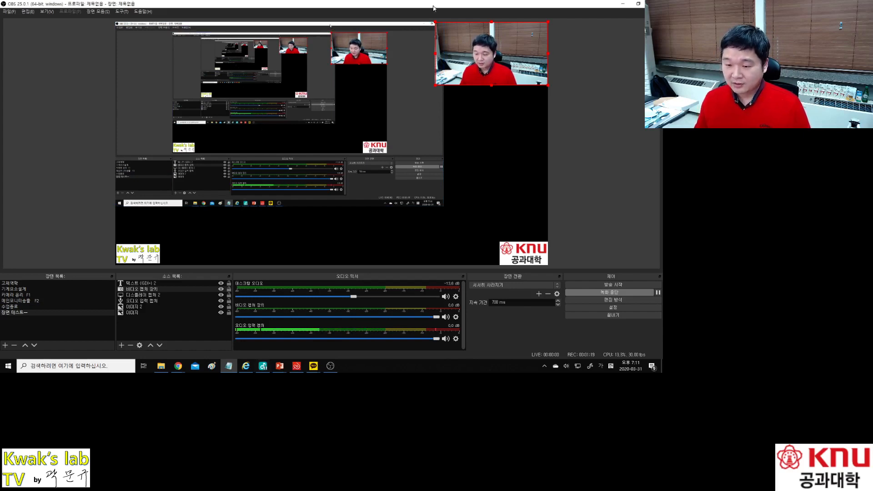
left_click_drag(434, 5, 481, 0)
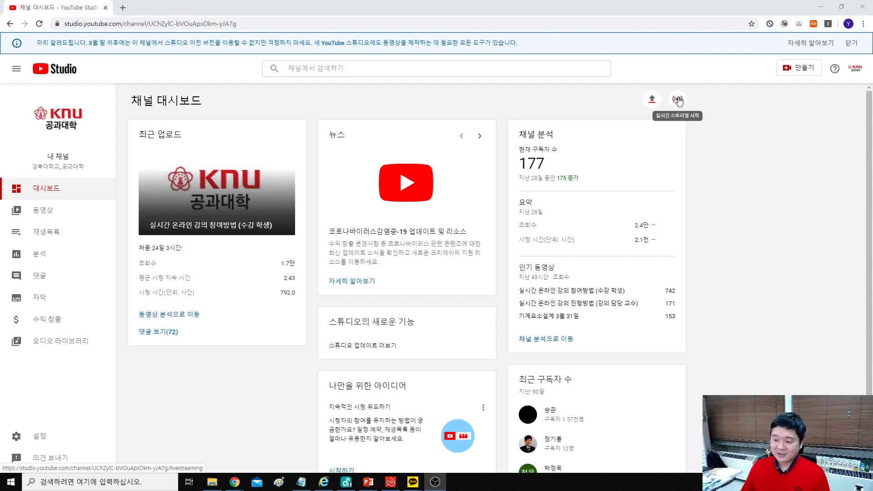
Step: Go to live streaming and choose 새 스트림 instead of reusing previous settings
left_click(678, 99)
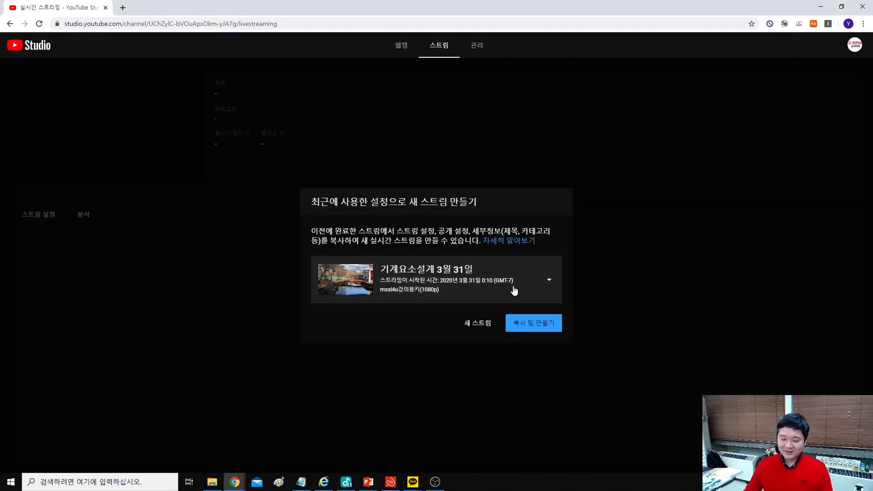
left_click(477, 326)
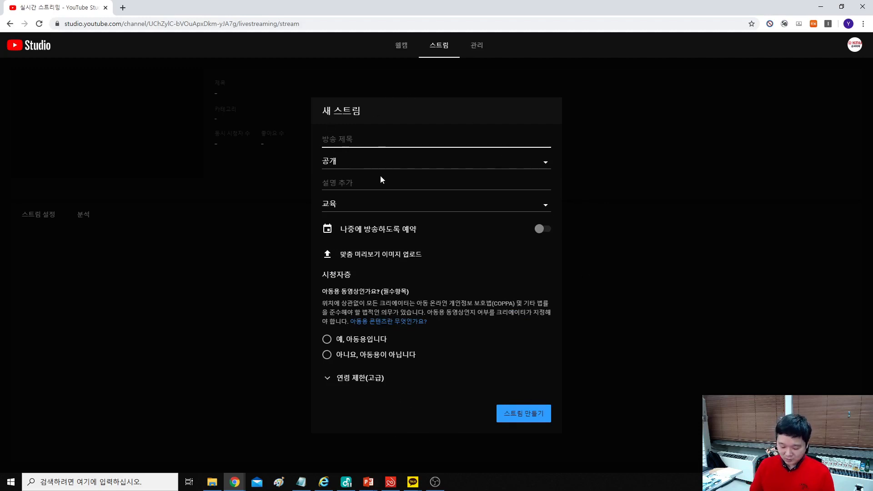
Step: Title the stream 테스트 방송 and set its visibility to 일부 공개
type("테")
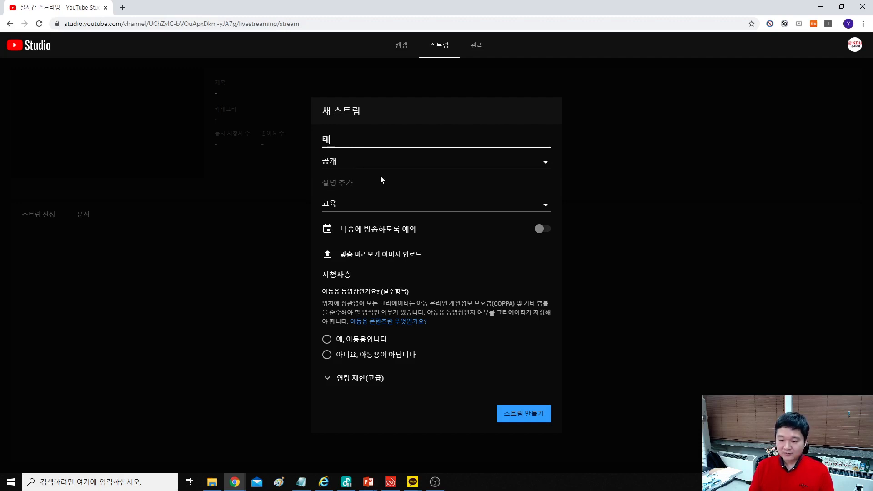
type("스트 방송")
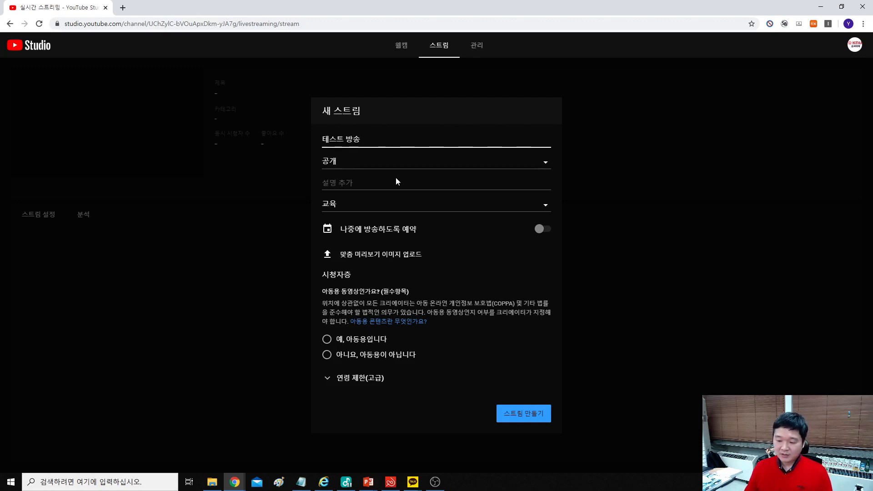
left_click(400, 164)
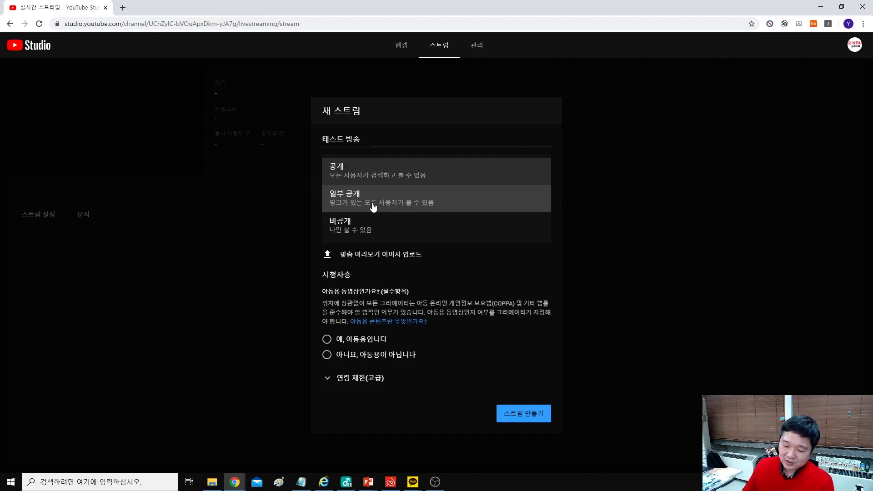
left_click(372, 206)
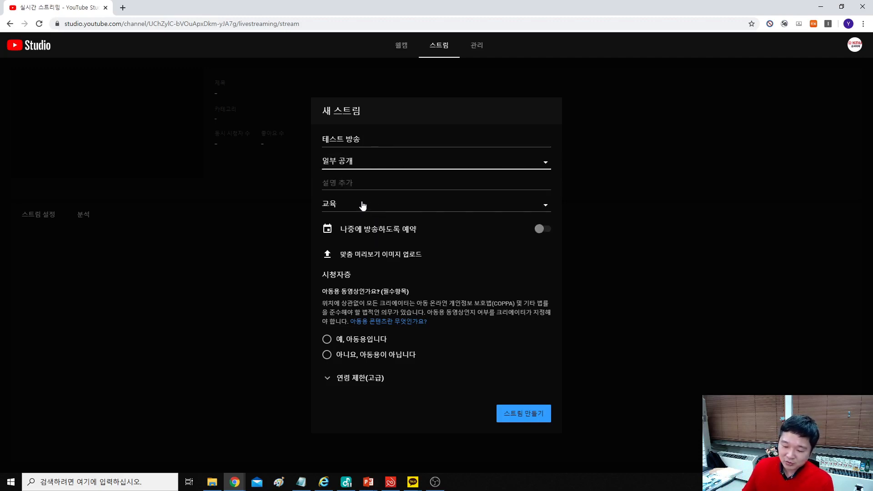
Step: Write a description naming the professor followed by 테스트 방송
left_click(345, 183)
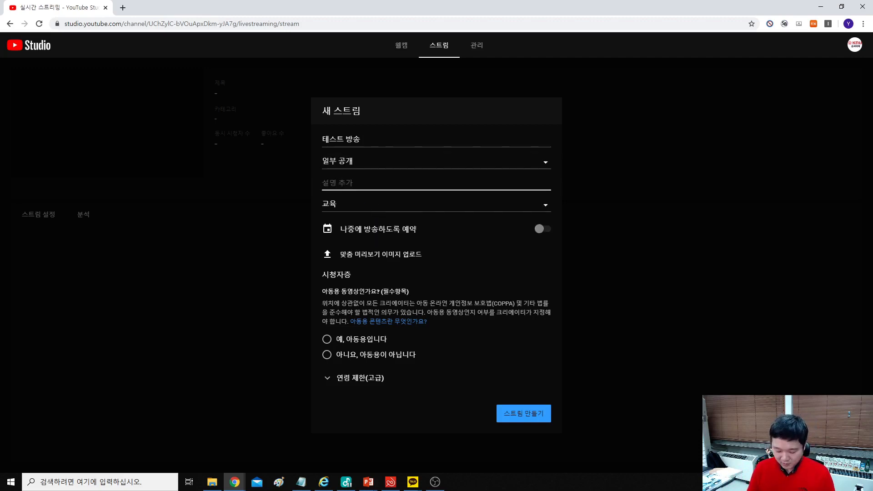
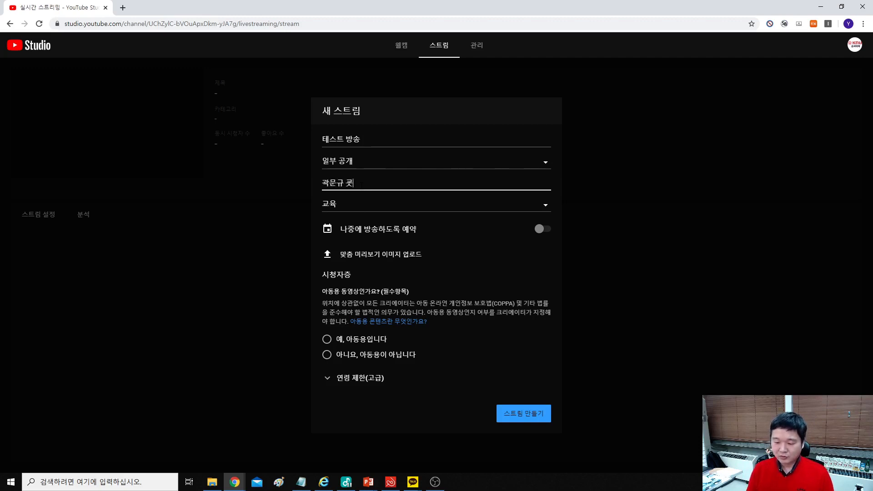
type(" 기계요소설계")
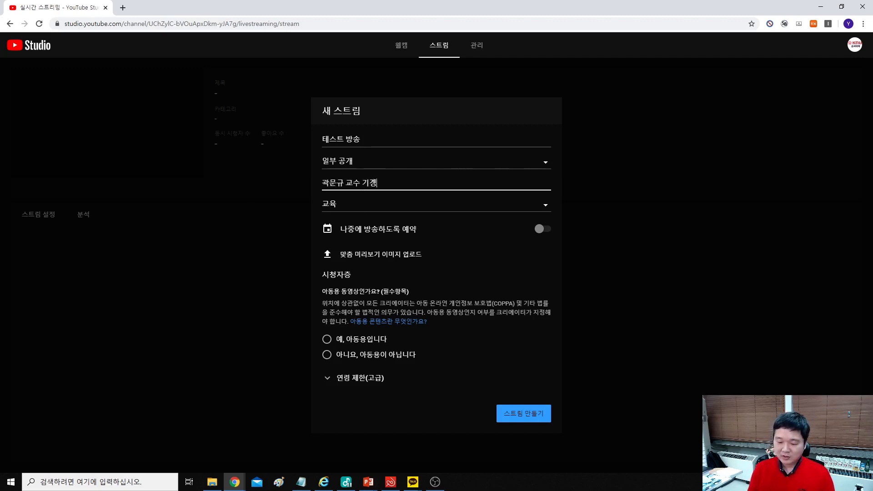
key("BackSpace")
key("BackSpace")
key("BackSpace")
key("BackSpace")
key("BackSpace")
key("BackSpace")
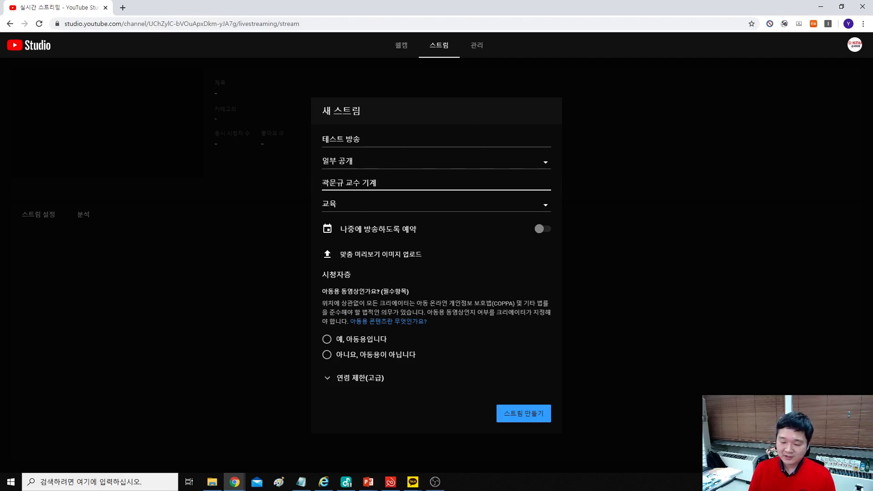
type("테스트 방송")
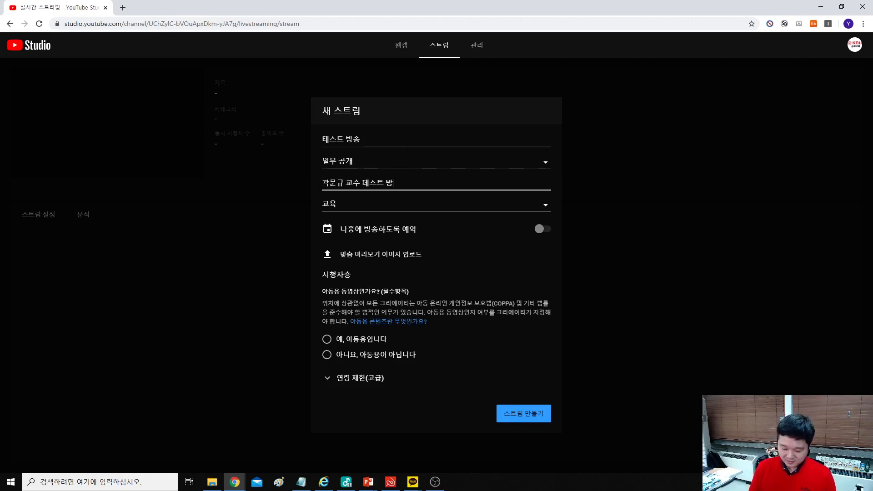
left_click(354, 207)
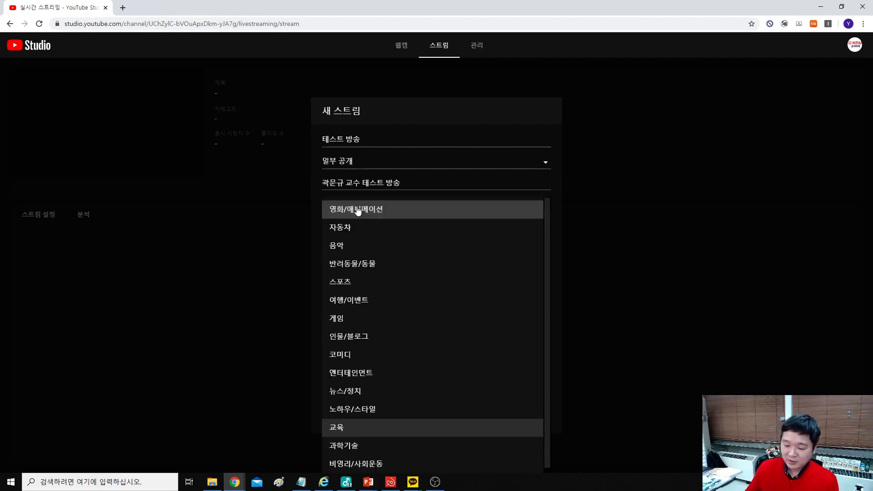
Step: Keep the 교육 category, leave scheduling off, select 아동용이 아닙니다, and create the stream
left_click(350, 431)
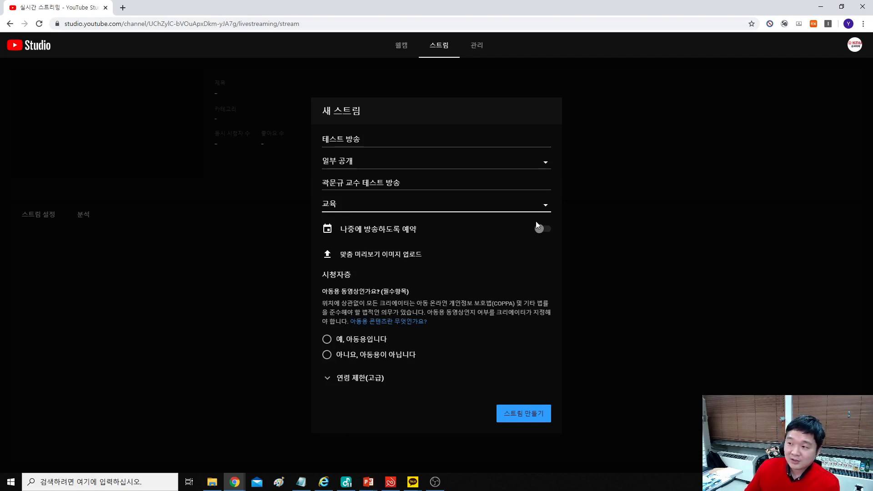
left_click(548, 227)
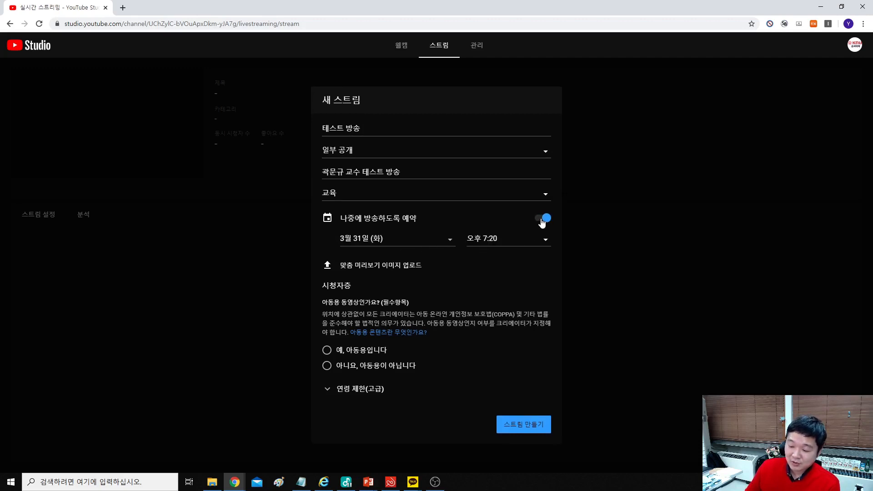
left_click(542, 222)
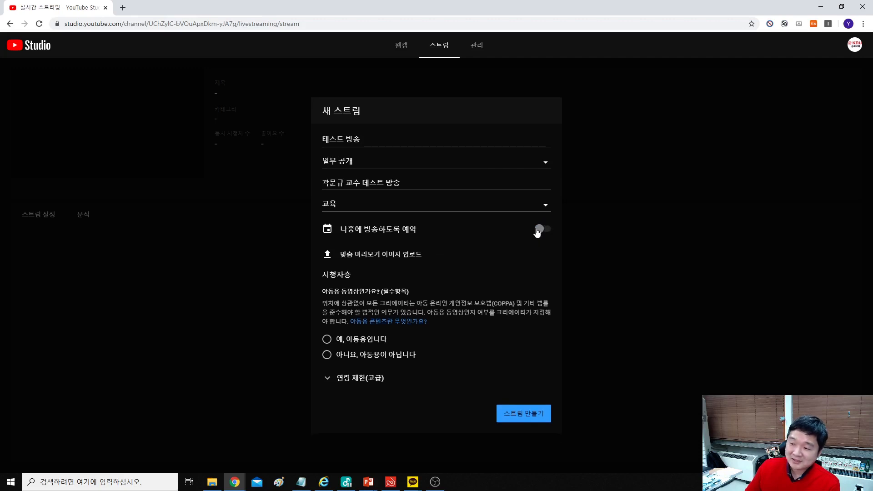
left_click(338, 358)
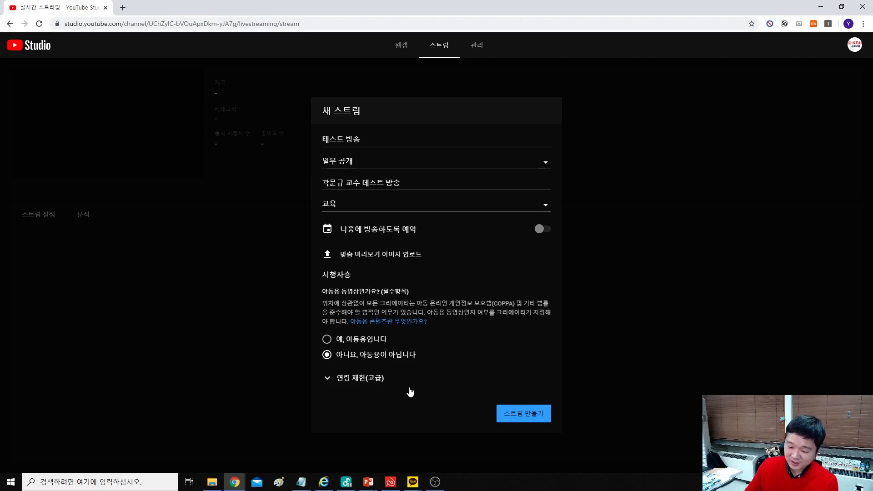
left_click(524, 416)
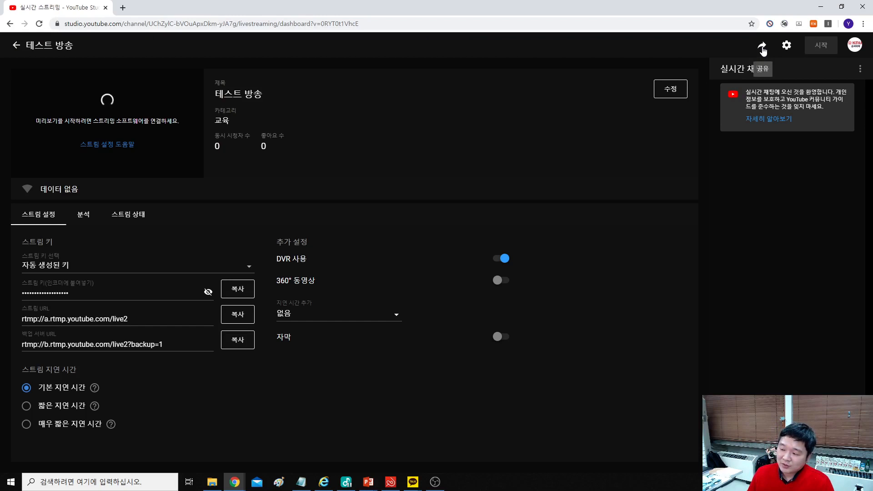
left_click(762, 49)
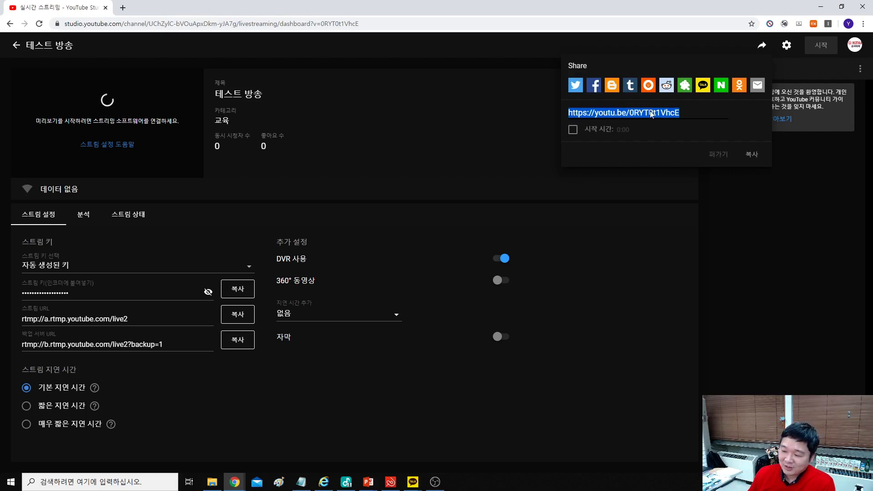
left_click(518, 152)
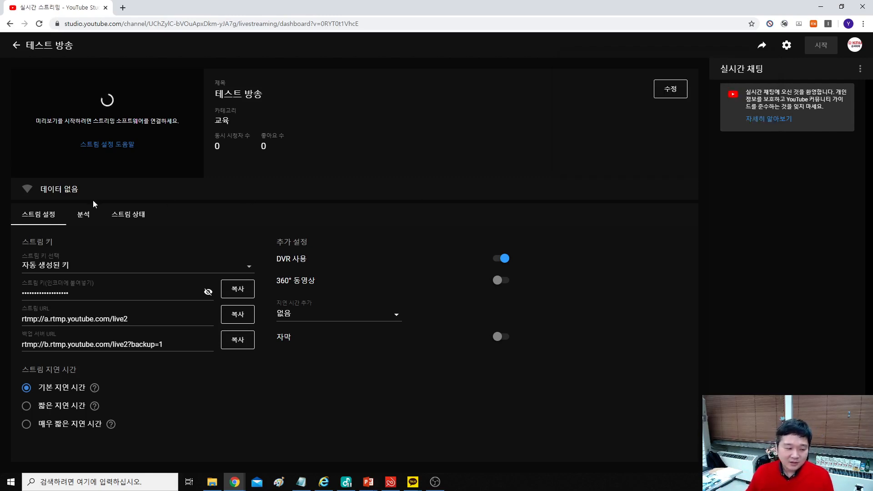
Step: Check the options in the 스트림 키 선택 dropdown, then bring OBS back to the front
left_click(301, 482)
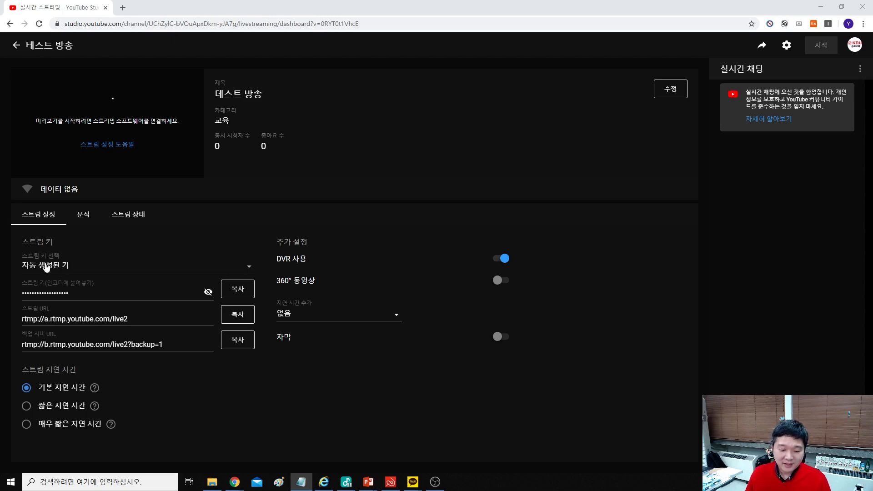
left_click(147, 271)
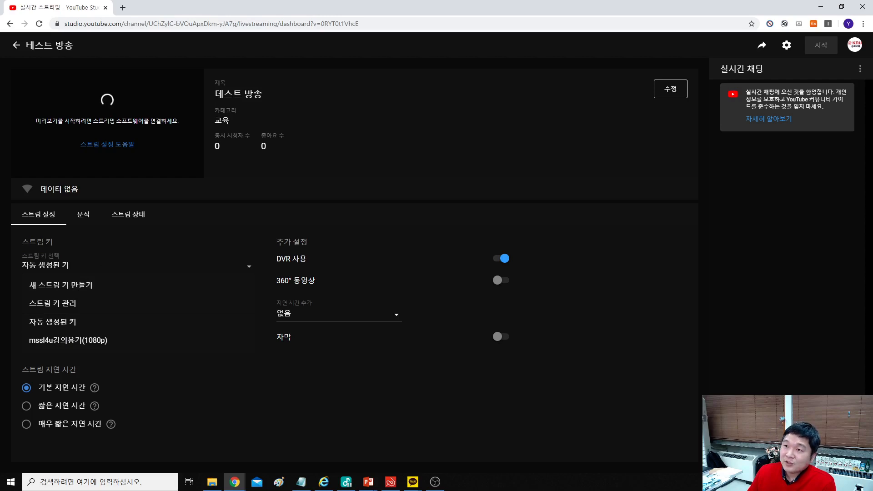
key("alt+Tab")
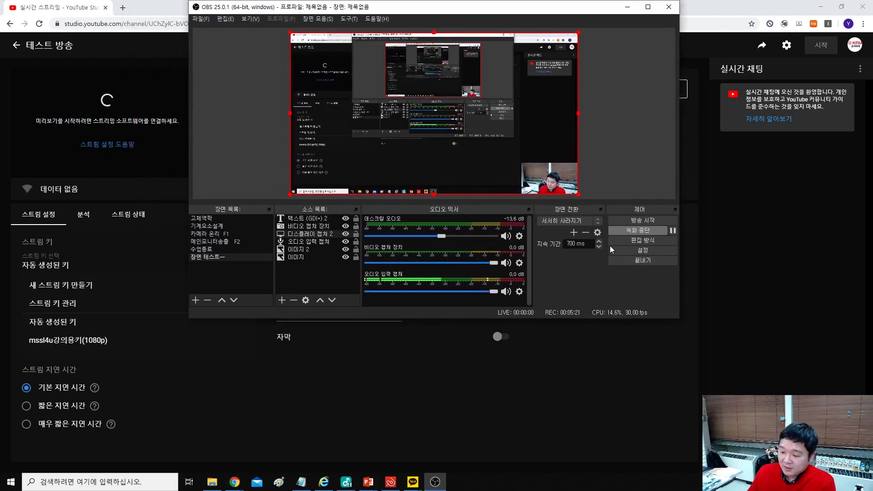
Step: Open OBS Settings > Stream and place the window beside YouTube Studio's stream details
left_click(629, 249)
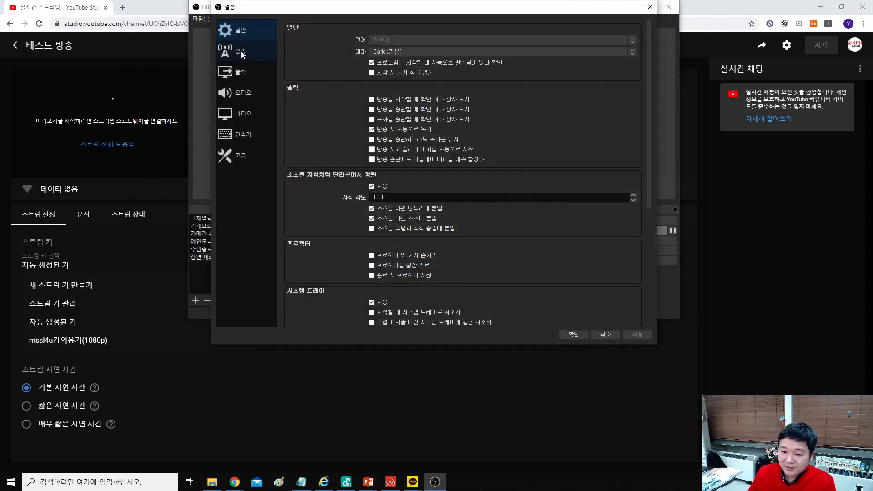
left_click(239, 50)
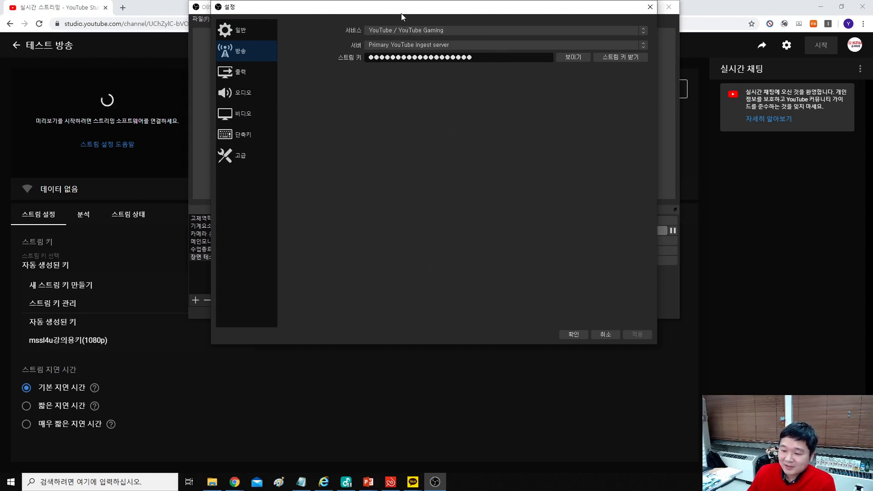
key("Escape")
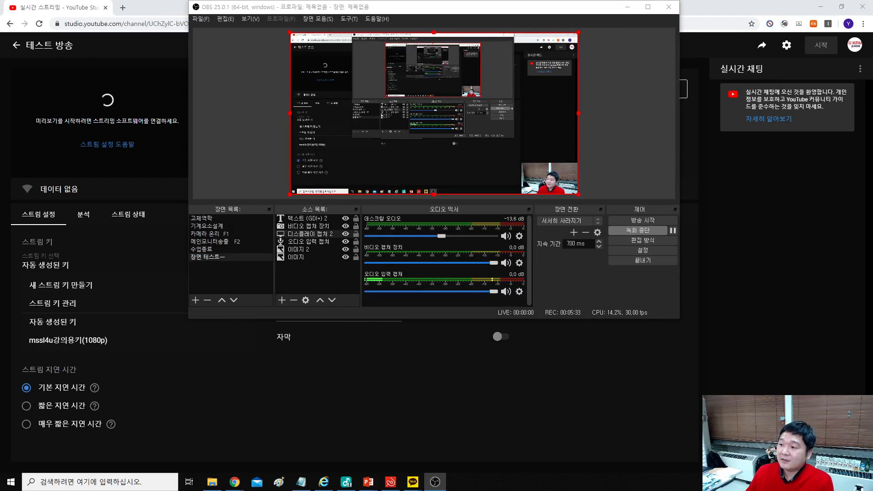
left_click_drag(469, 14, 637, 95)
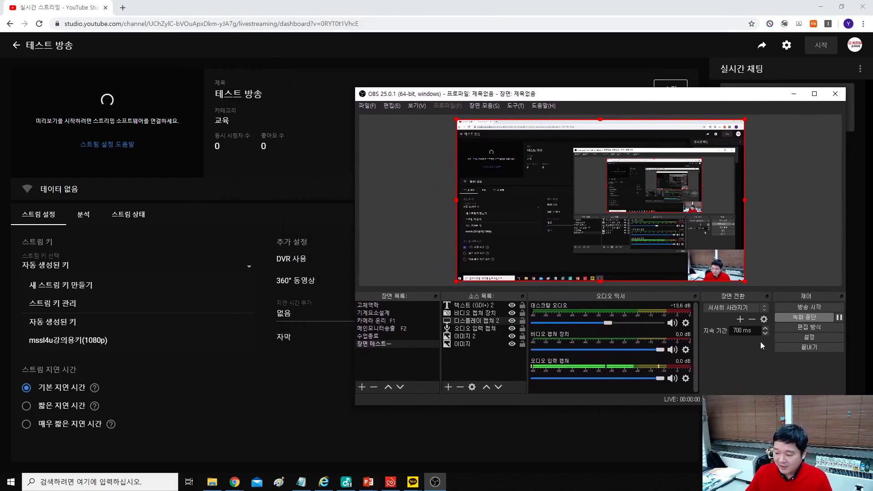
left_click(808, 339)
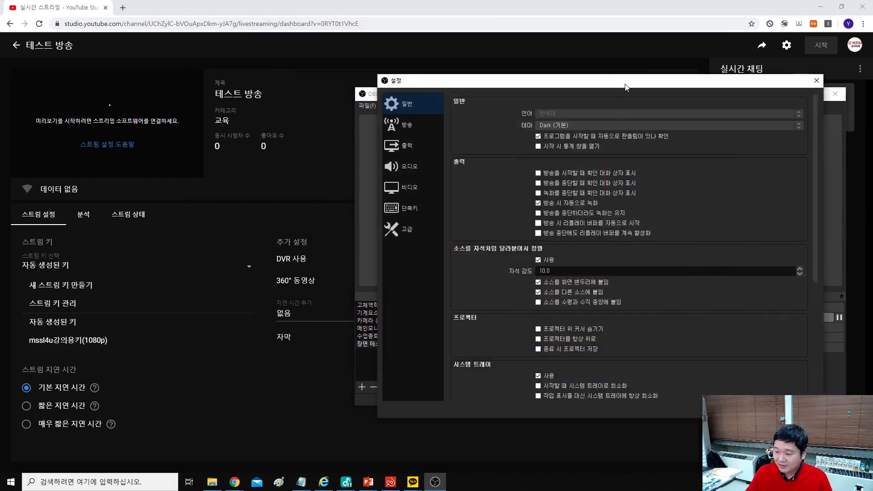
left_click_drag(620, 83, 507, 74)
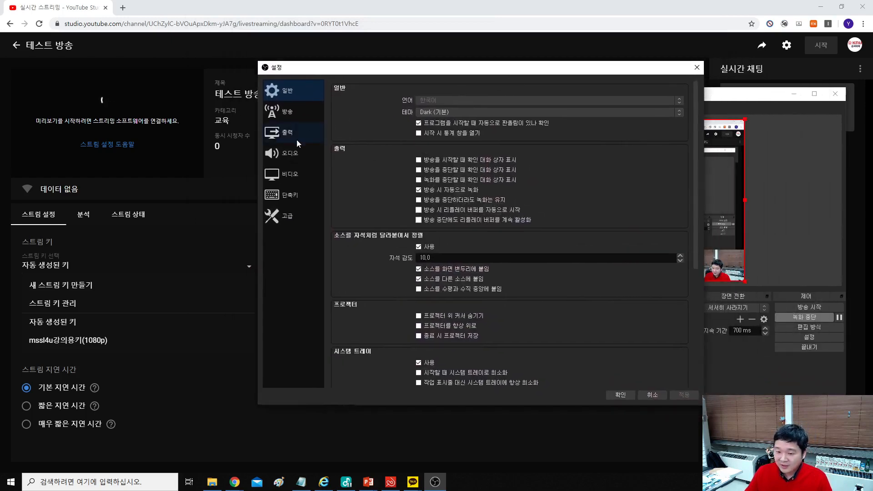
left_click(283, 115)
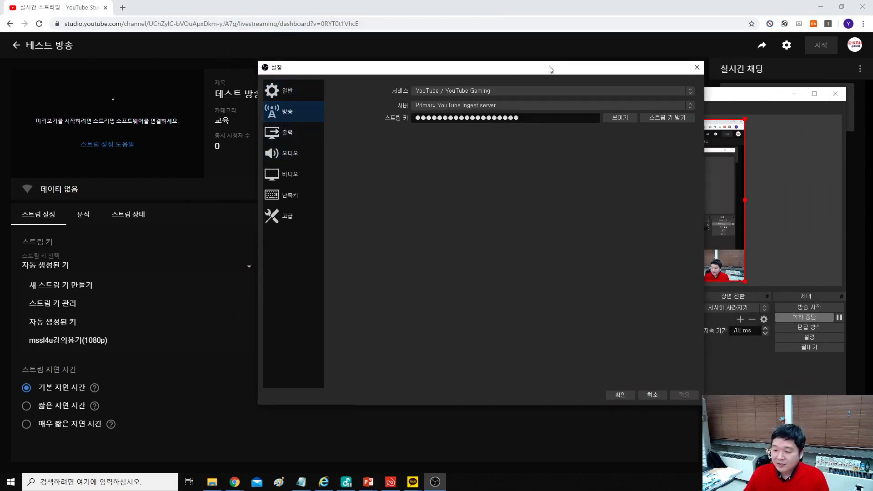
mouse_move(547, 68)
left_mouse_down()
mouse_move(502, 62)
mouse_move(530, 69)
left_mouse_up()
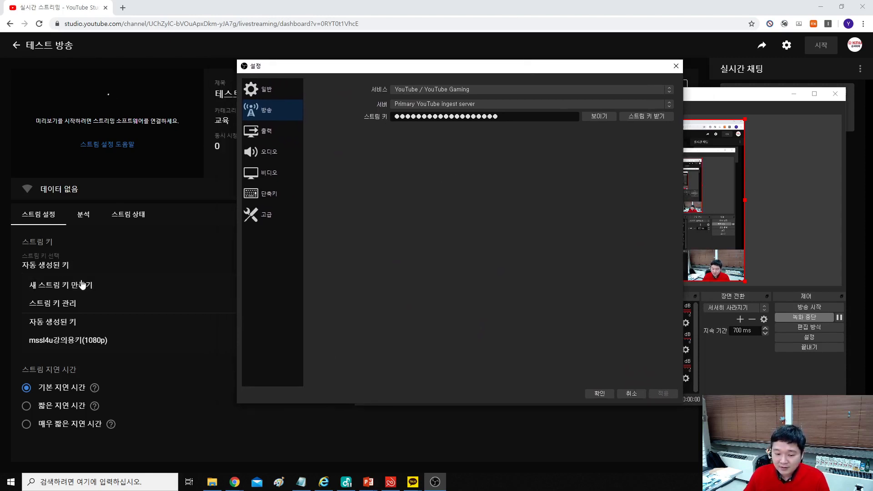
Step: Copy the stream key from YouTube Studio's 테스트 방송 stream settings
left_click(74, 269)
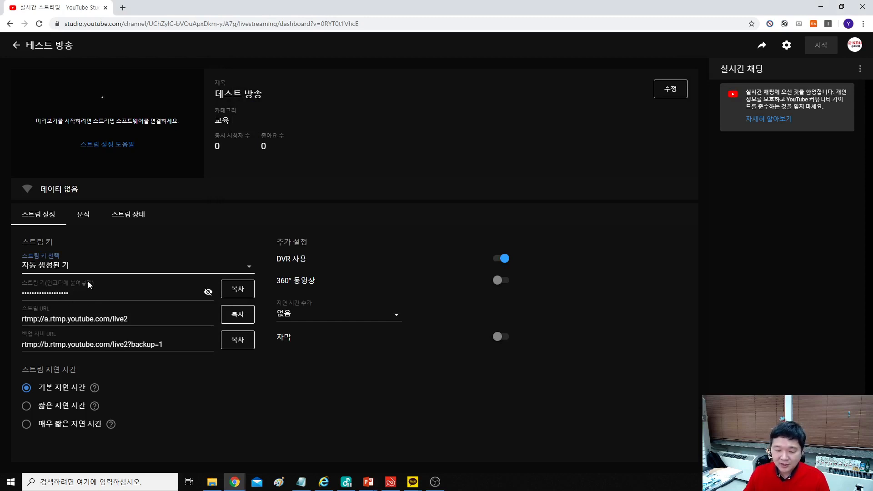
left_click(429, 477)
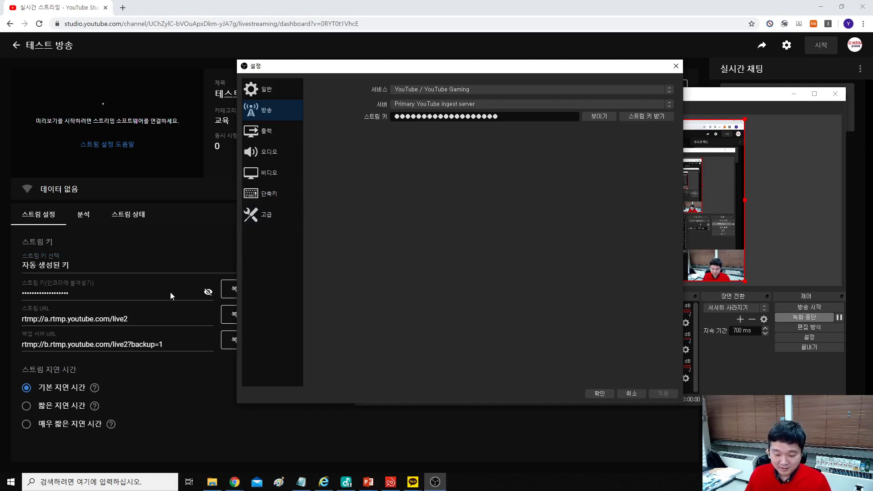
left_click(84, 292)
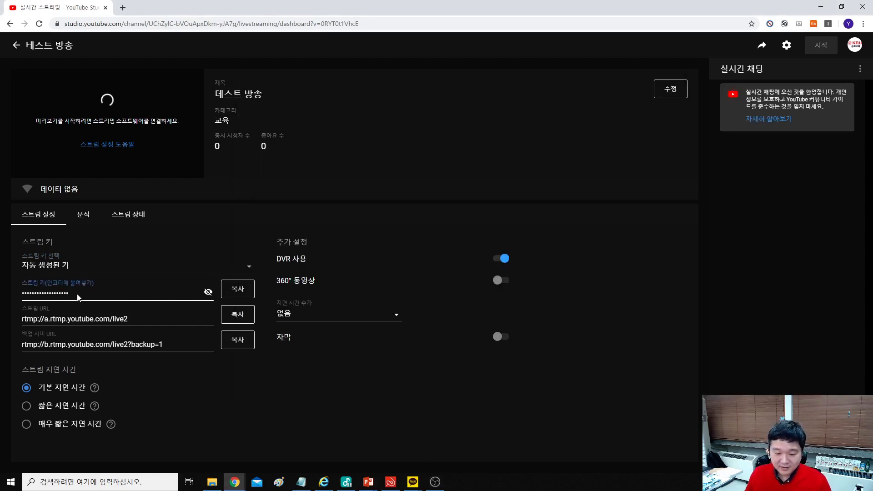
left_click(240, 292)
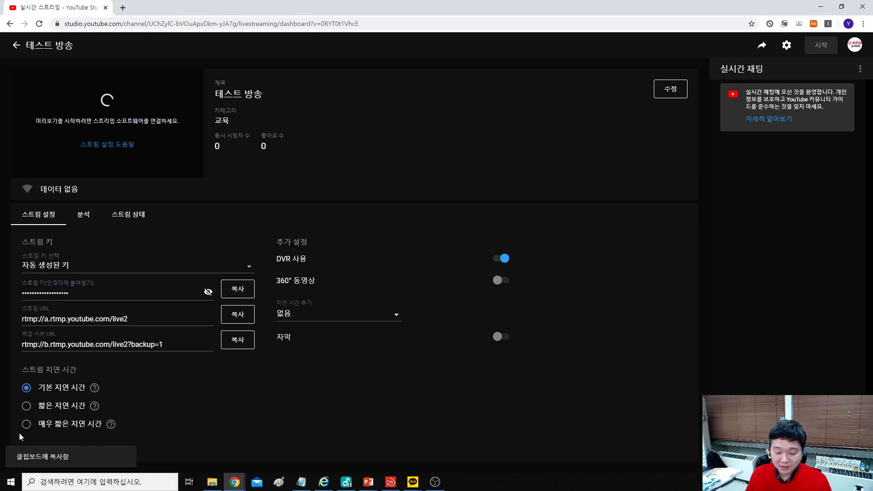
left_click(434, 482)
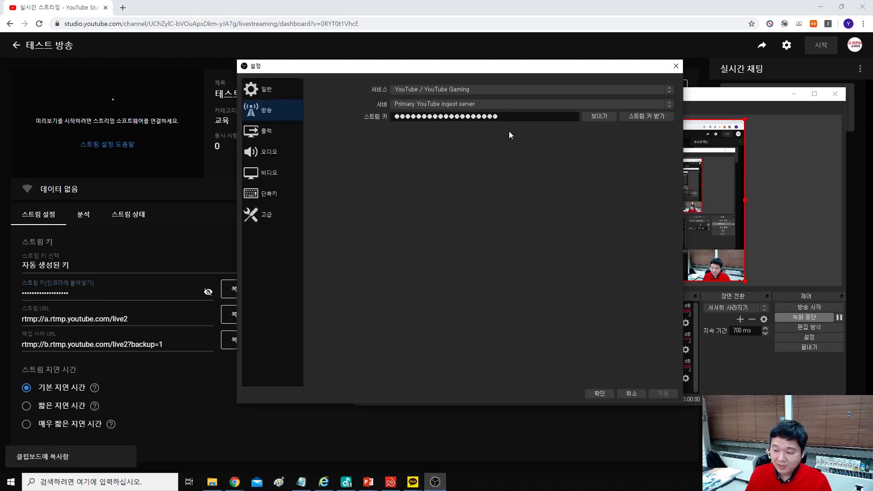
Step: Paste it over the old OBS Stream Key, compare both keys, and save with OK
left_click_drag(500, 116, 358, 123)
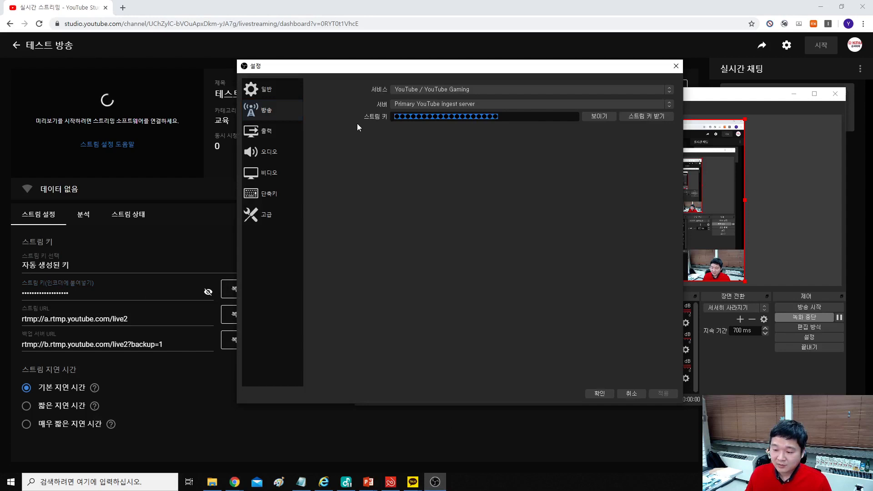
key("ctrl+v")
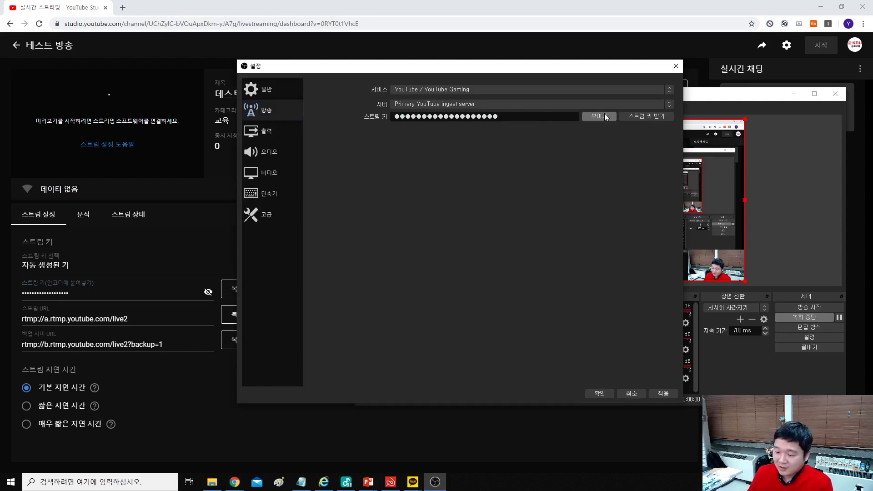
left_click(604, 113)
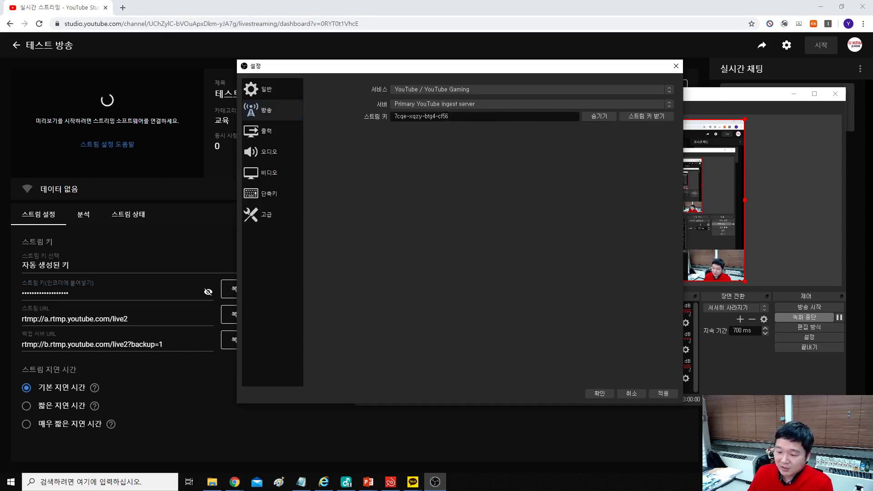
left_click(208, 291)
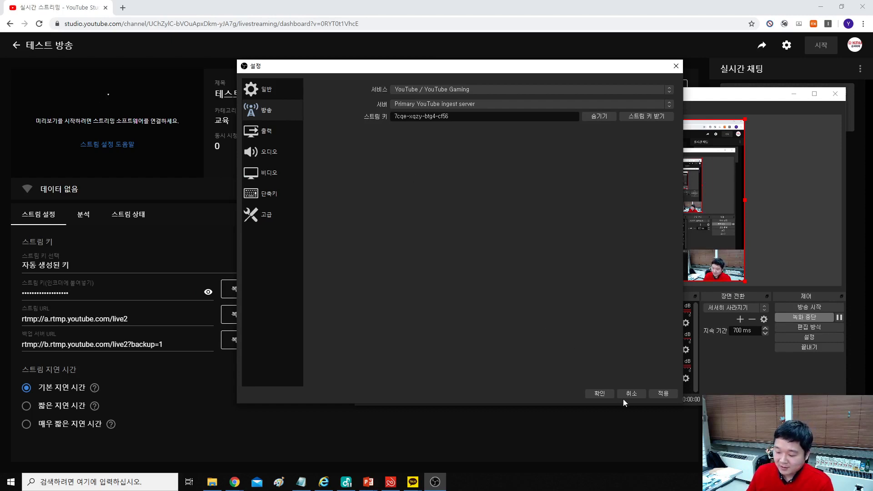
left_click(600, 393)
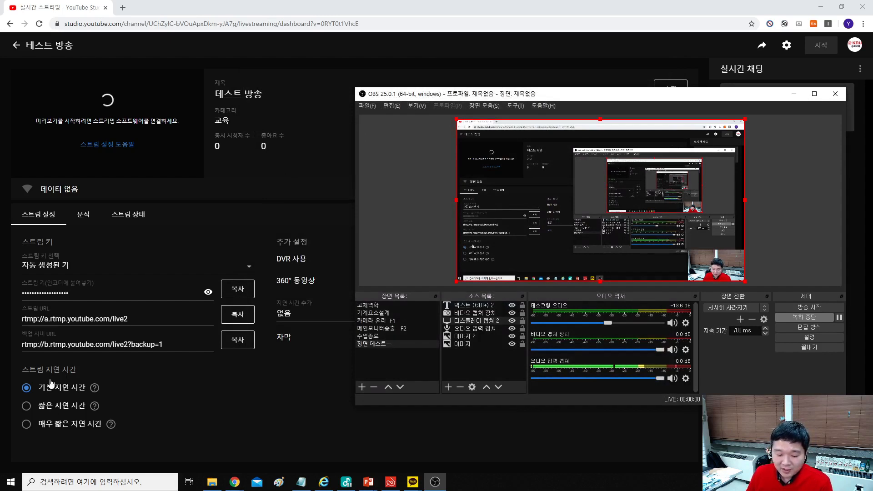
Step: Choose 짧은 지연 시간 as the stream latency and reposition the OBS window over the dashboard
left_click(53, 411)
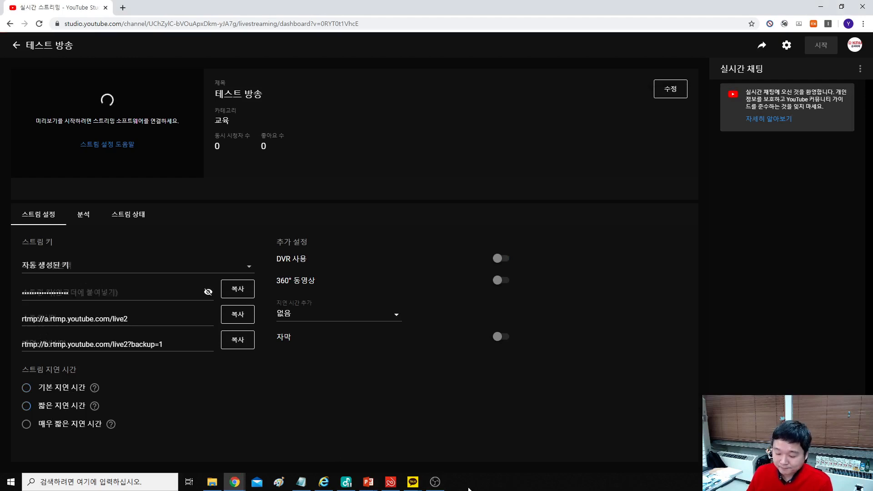
left_click(436, 483)
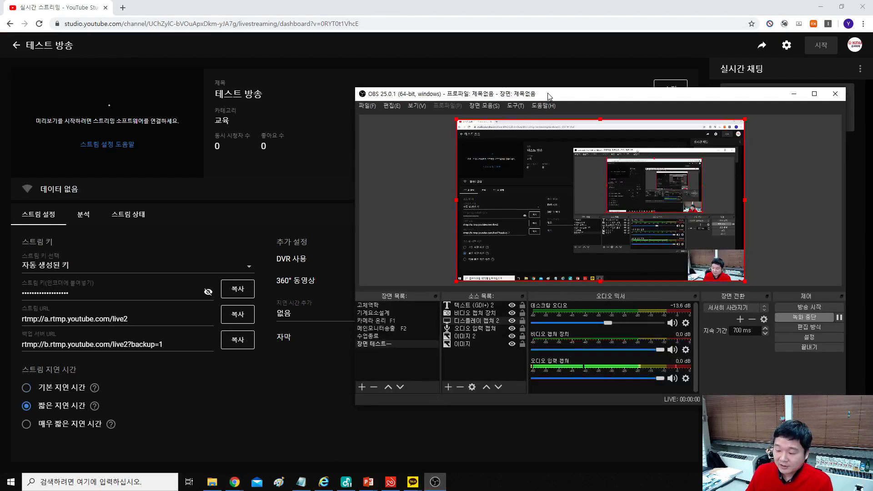
left_click_drag(549, 96, 426, 26)
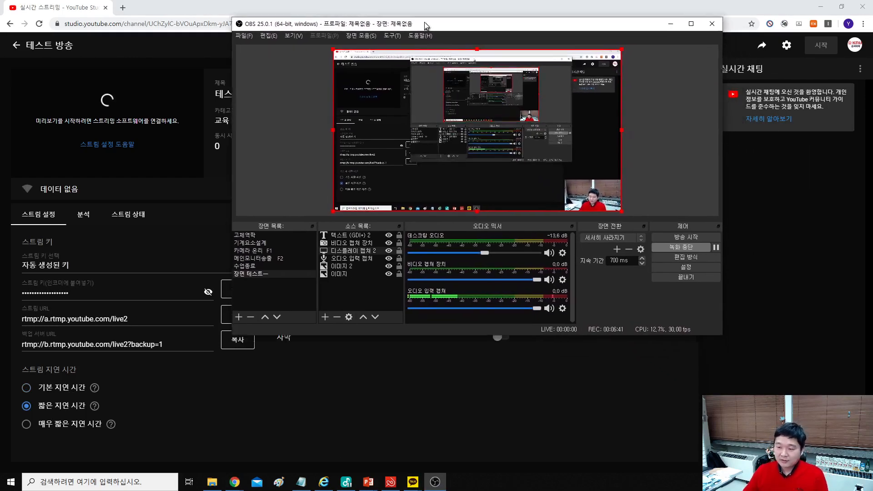
left_click(670, 24)
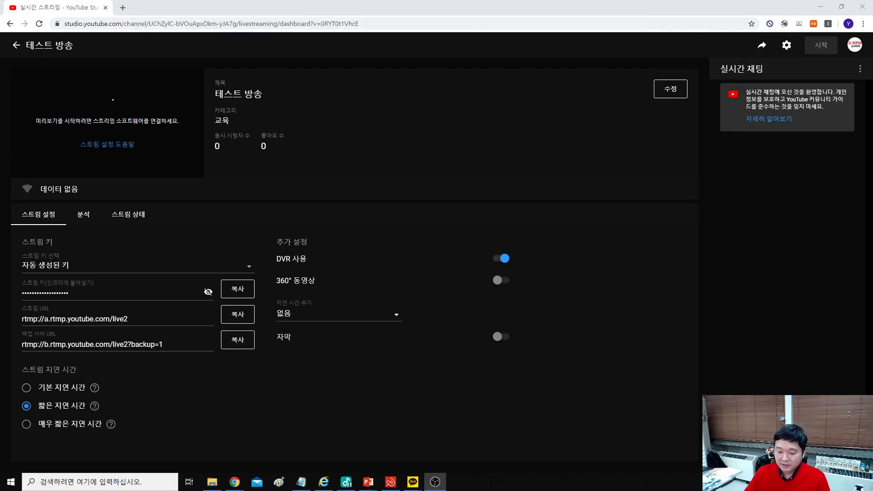
left_click_drag(363, 0, 441, 48)
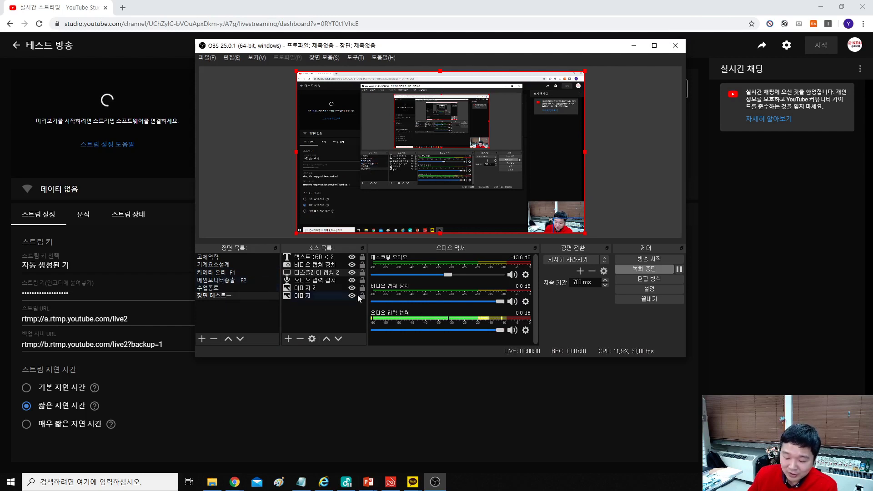
Step: Start streaming with 방송 시작 in OBS and shift the OBS window slightly
left_click(655, 260)
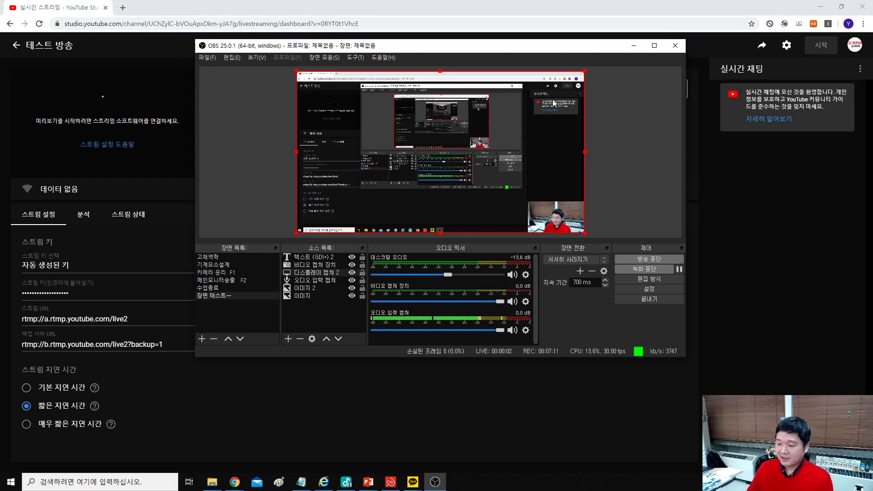
left_click_drag(568, 51, 557, 2)
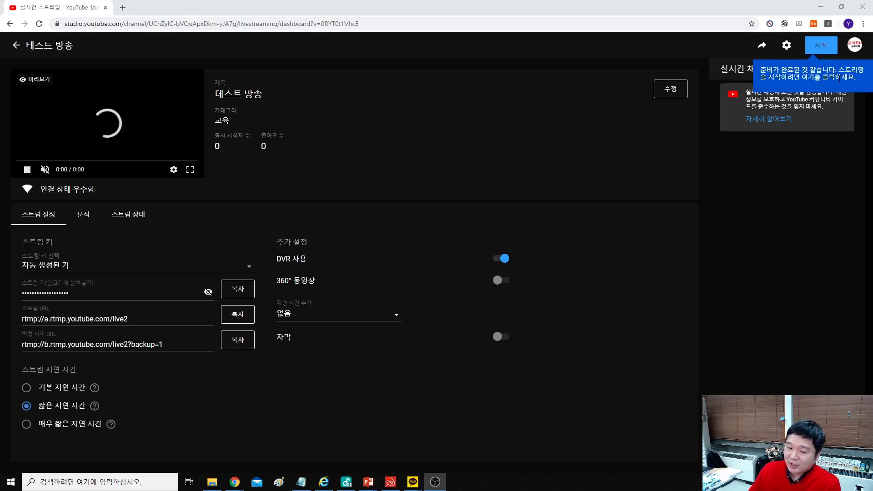
Step: Go live with the test broadcast via 시작, then stop the stream with 방송 중단 in OBS
left_click(820, 47)
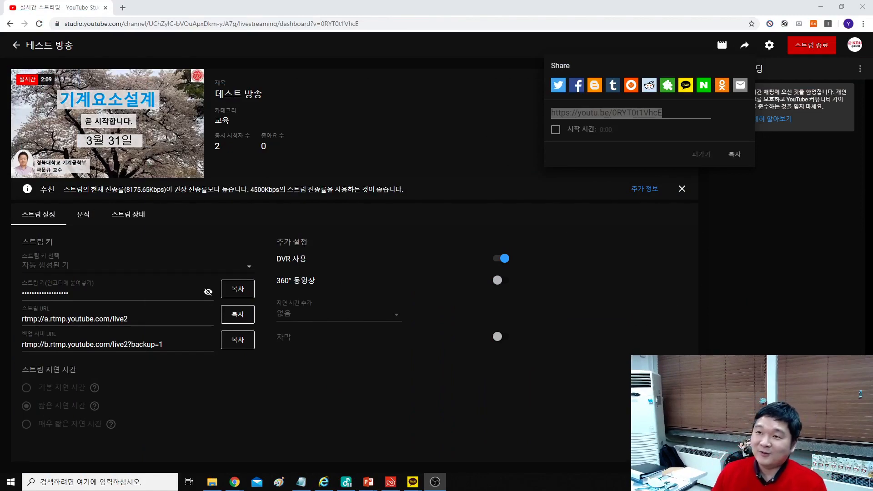
left_click_drag(437, 0, 458, 41)
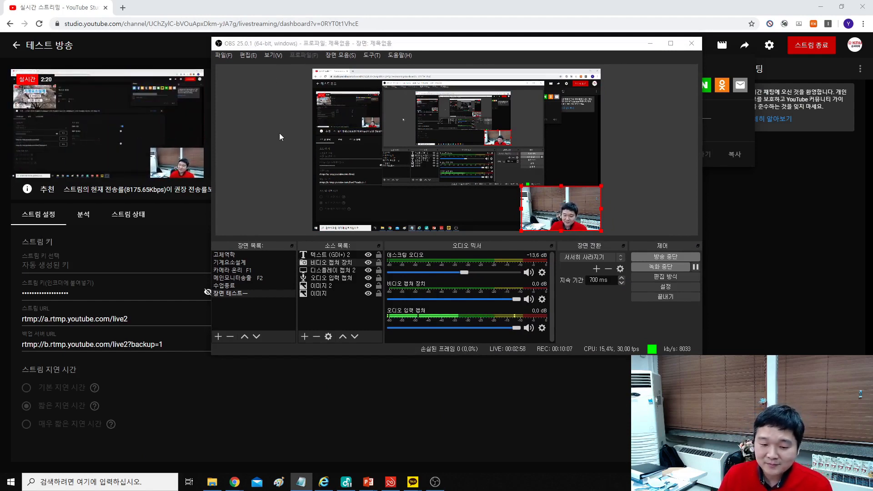
left_click_drag(417, 43, 495, 32)
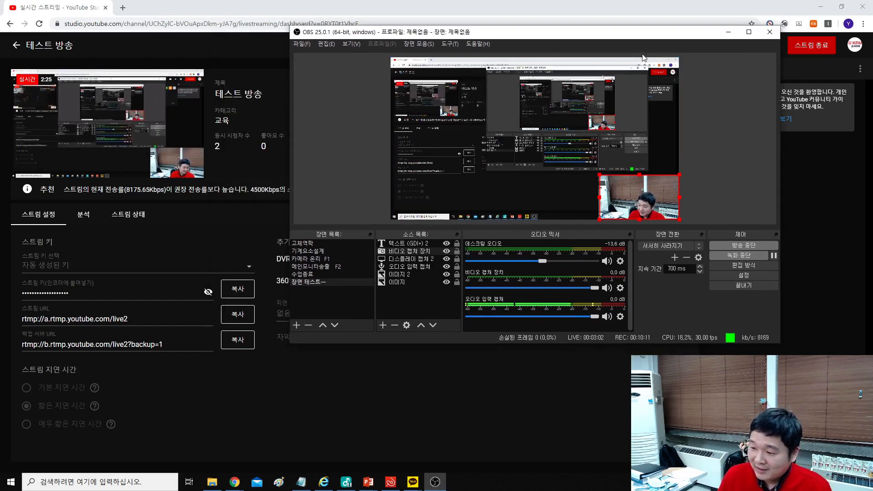
left_click_drag(643, 32, 513, 27)
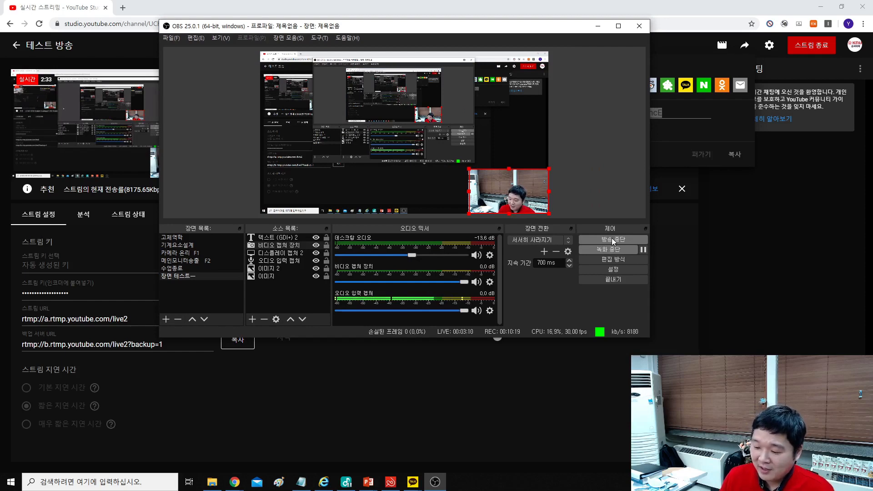
left_click(613, 240)
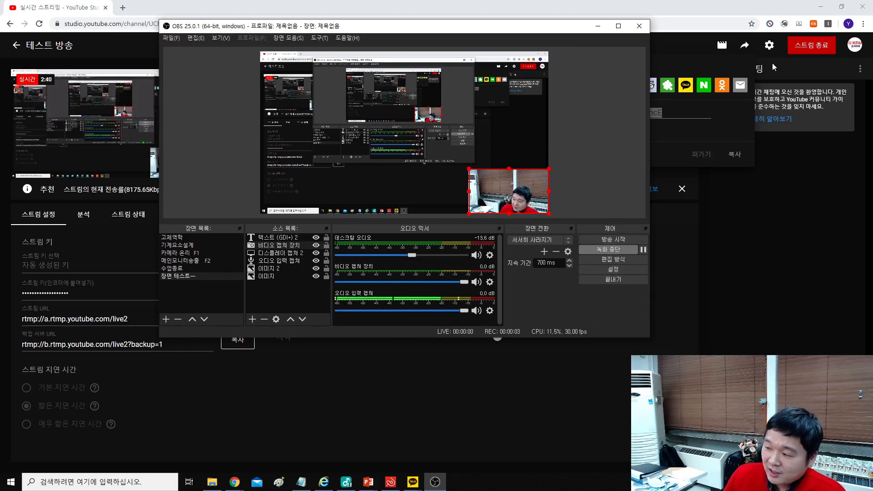
Step: End the 테스트 방송 broadcast with 스트림 종료 and confirm 종료
left_click(812, 45)
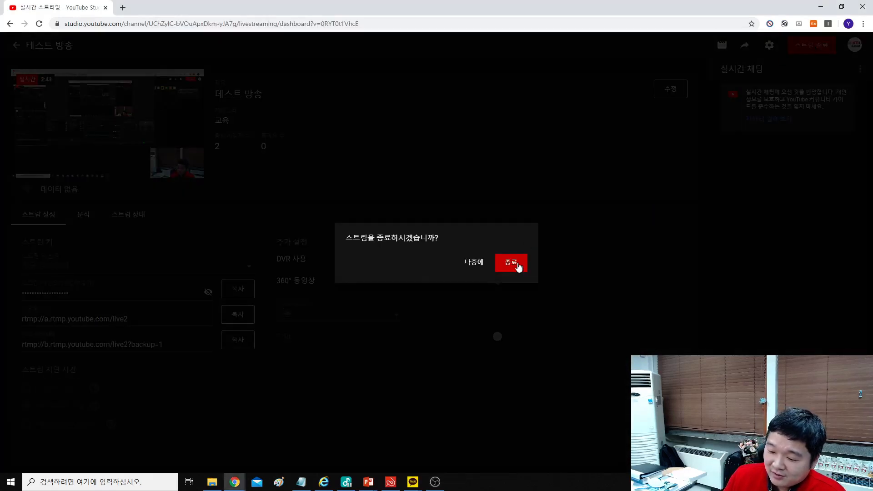
left_click(435, 482)
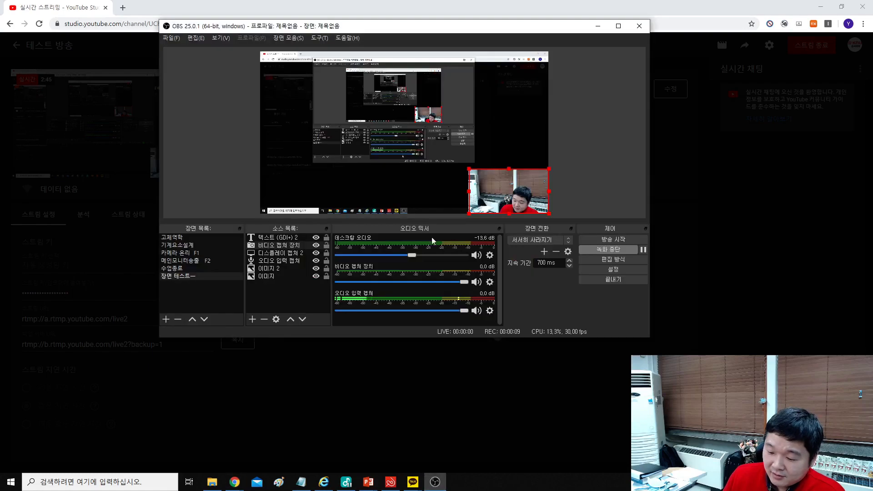
left_click(435, 481)
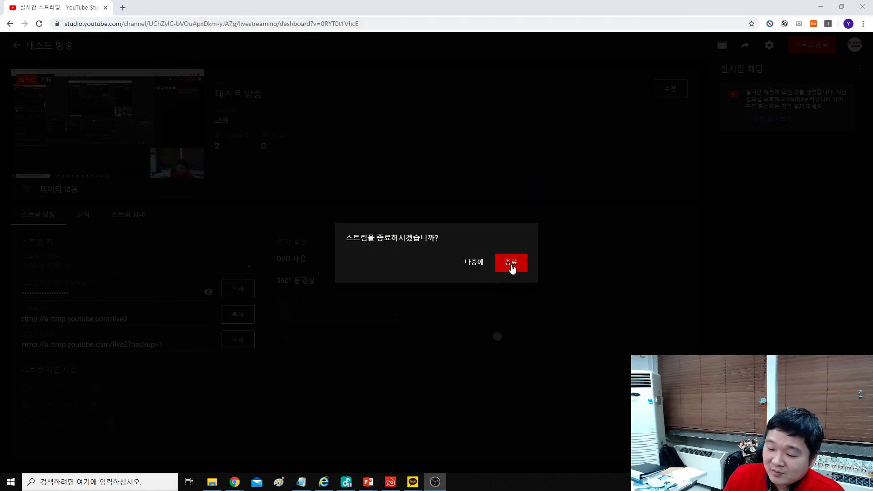
left_click(511, 267)
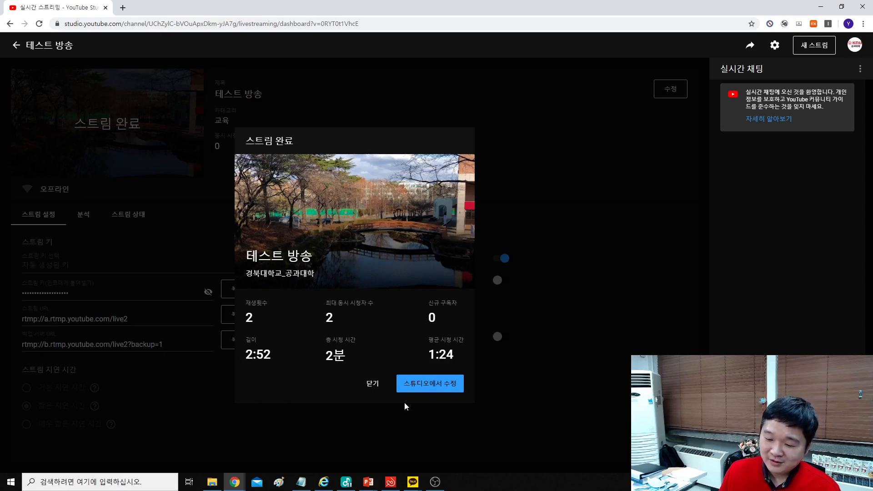
Step: Open the 기계요소설계 3월 31일 recording's details from the 실시간 스트리밍 list
left_click(425, 389)
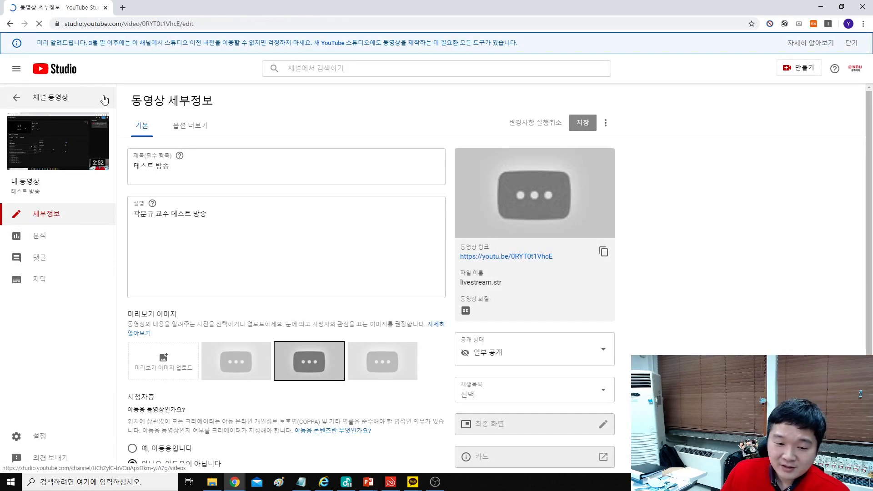
left_click(68, 97)
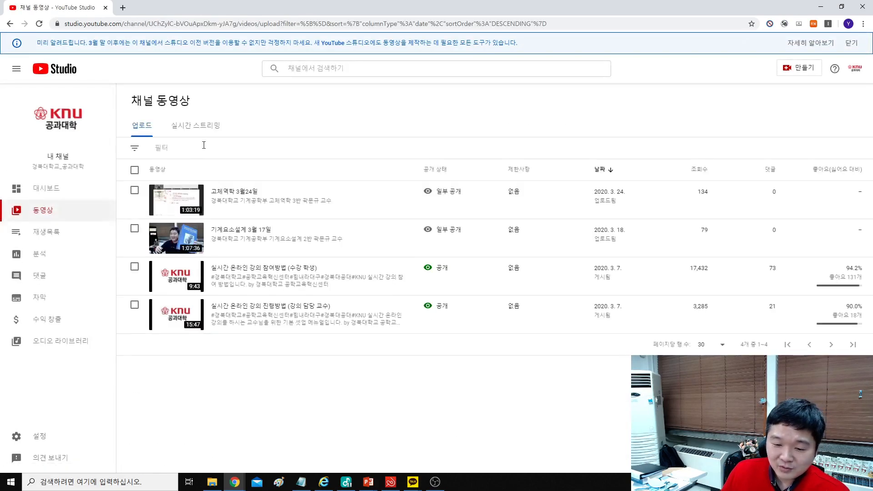
left_click(202, 127)
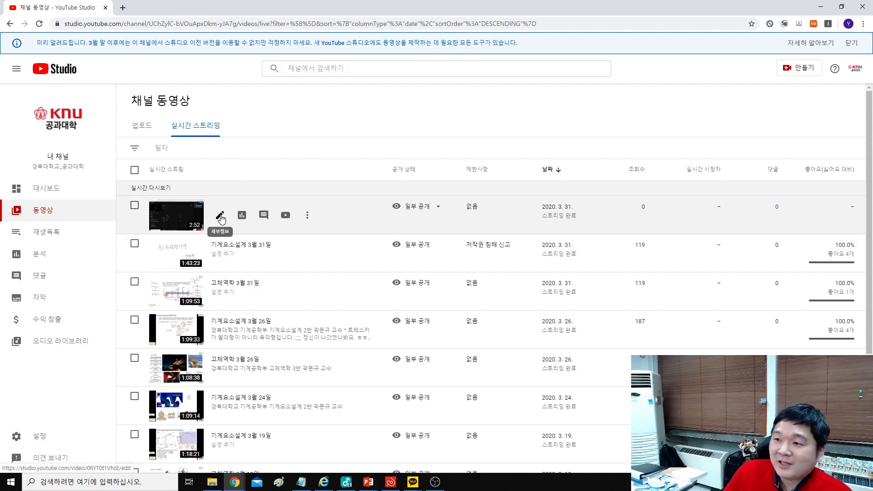
left_click(220, 253)
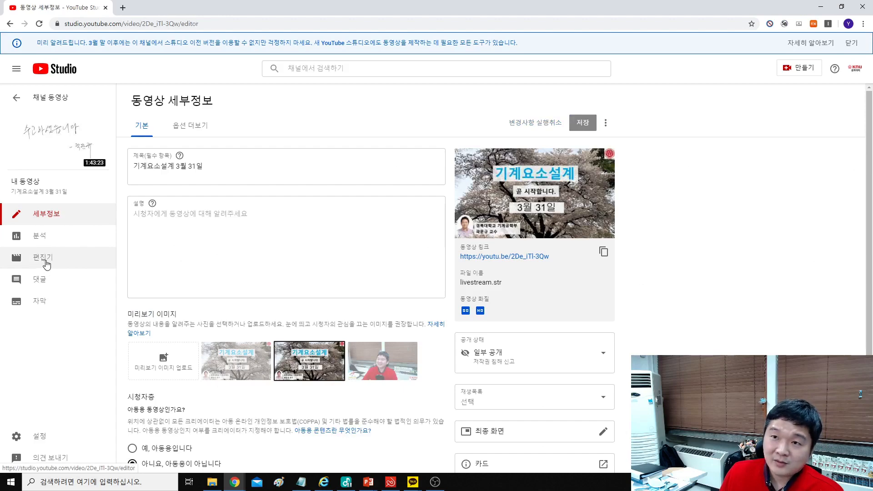
Step: Open the video editor and place the playhead at the lecture start, 0:24:21:17
left_click(45, 262)
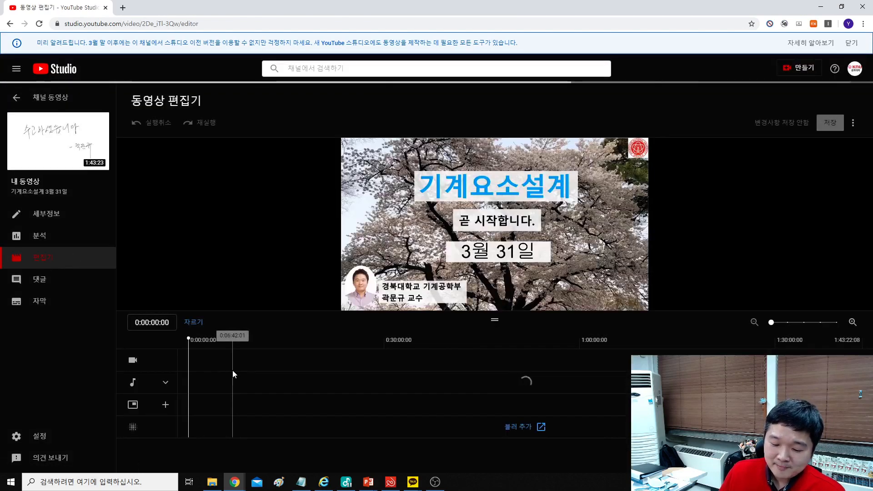
left_click_drag(358, 365, 345, 365)
left_click(377, 363)
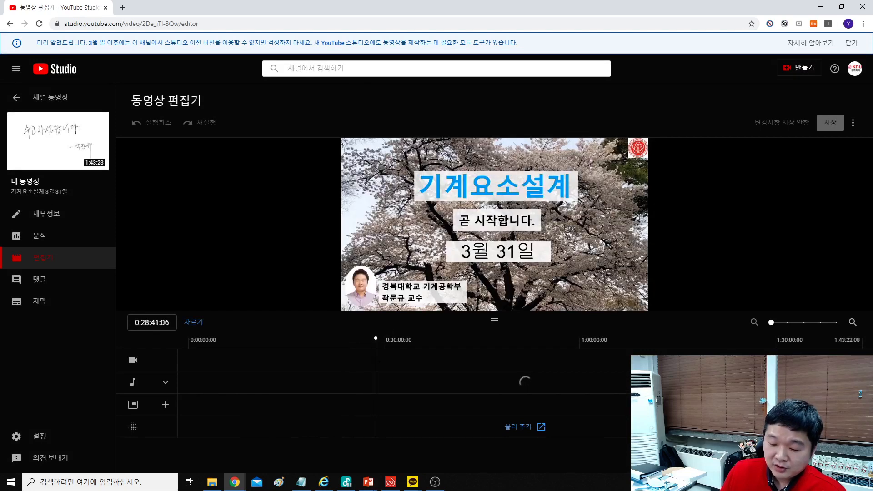
left_click(370, 365)
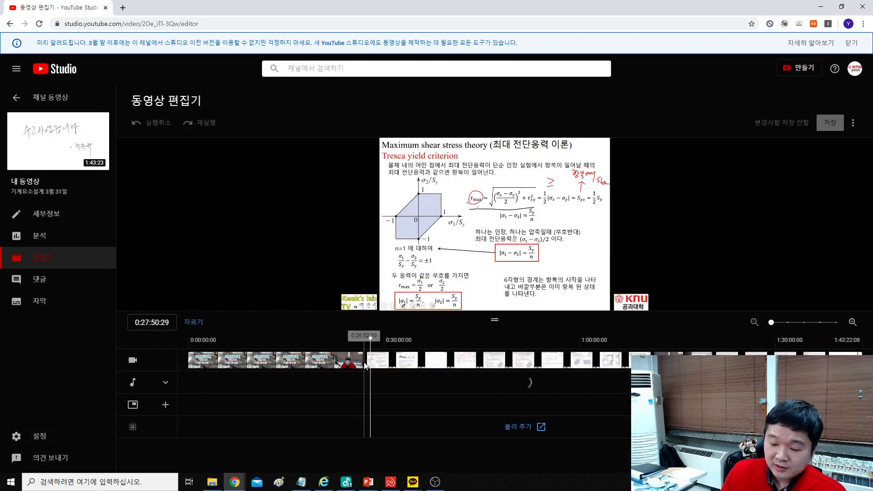
left_click(362, 365)
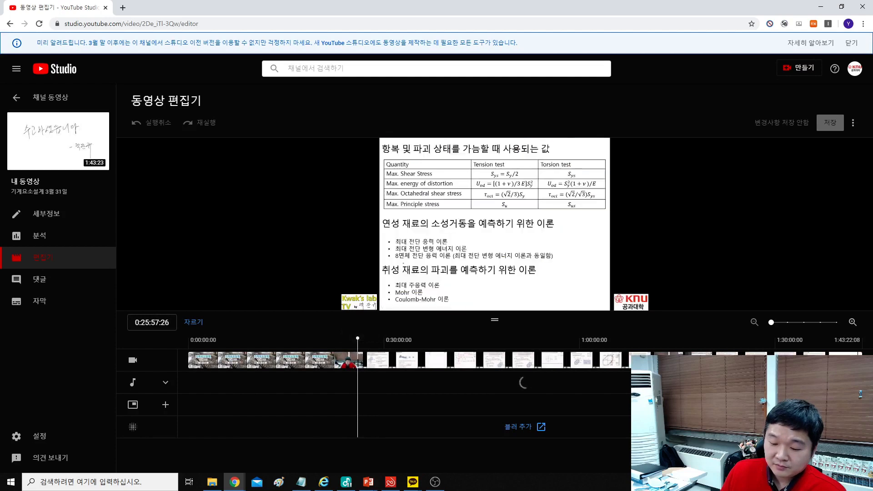
left_click(350, 366)
left_click(345, 365)
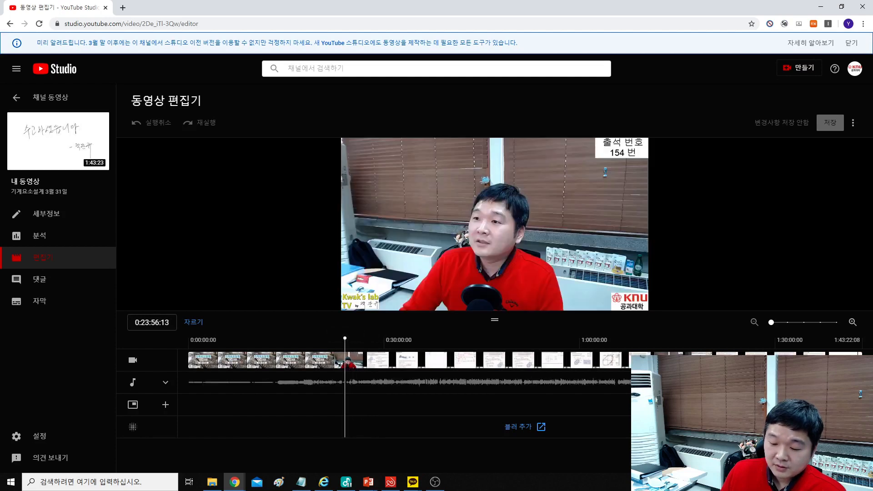
left_click(347, 365)
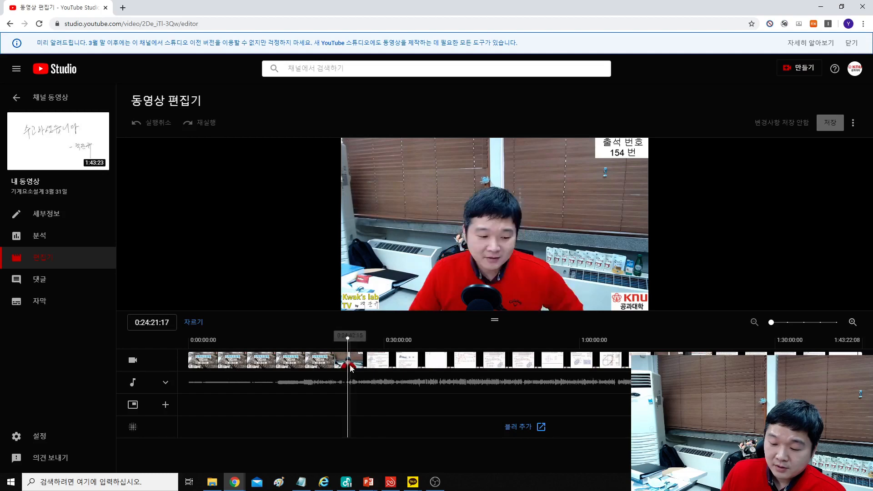
Step: Split the video at 0:24:21:17 and remove everything before it
left_click(193, 322)
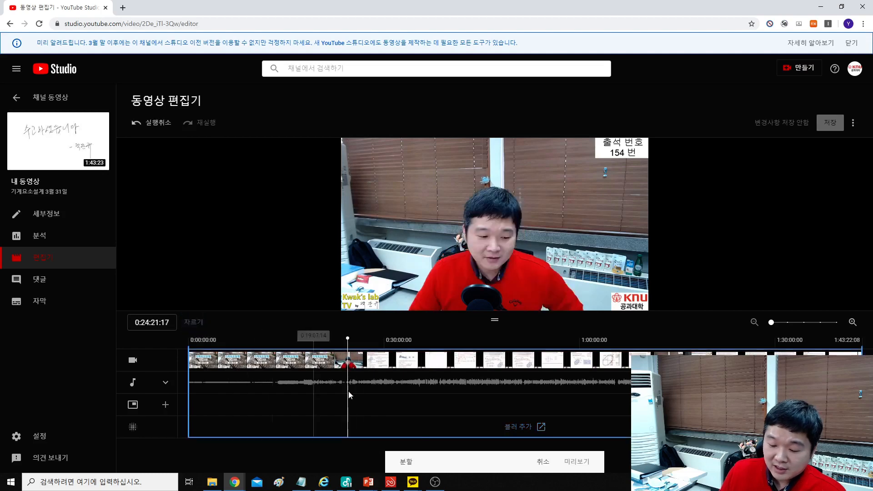
left_click(407, 466)
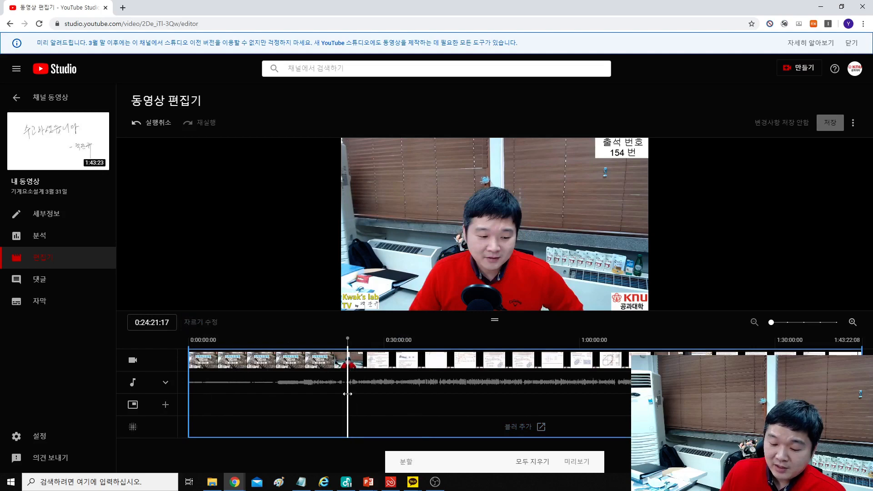
left_click_drag(347, 394, 189, 398)
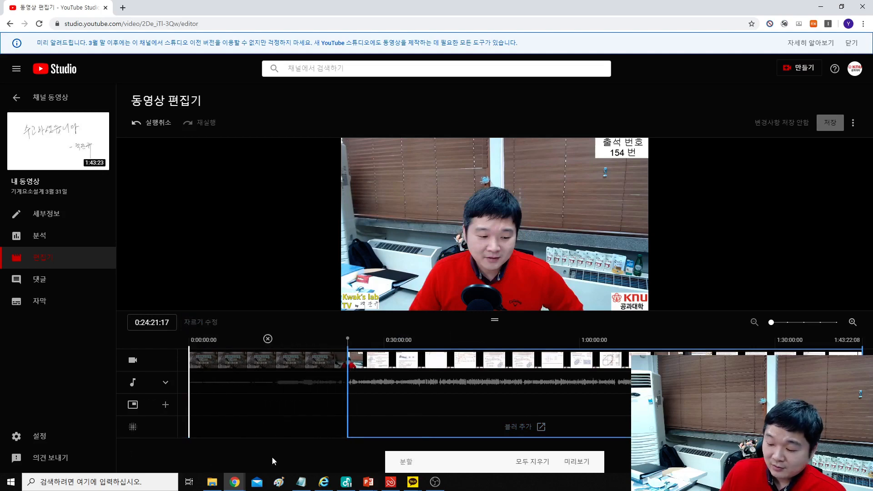
Step: Cut everything after 1:34:38:23, apply the trim, and start saving
left_click(818, 341)
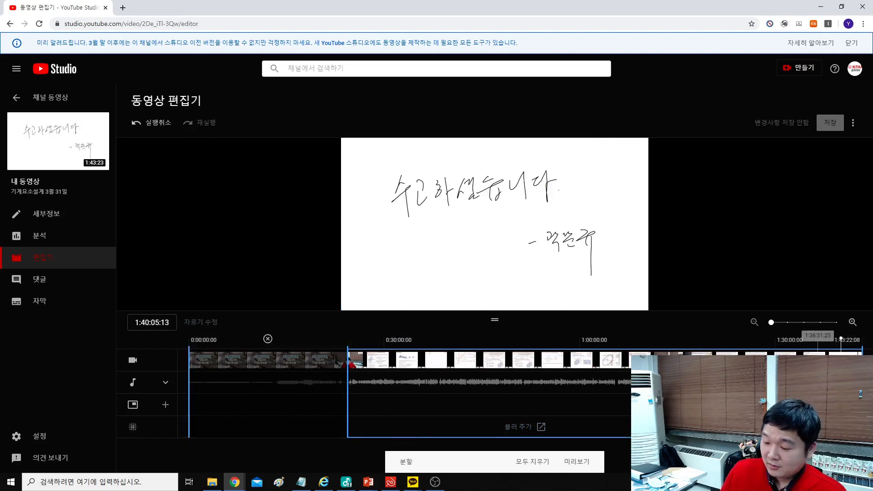
left_click(807, 340)
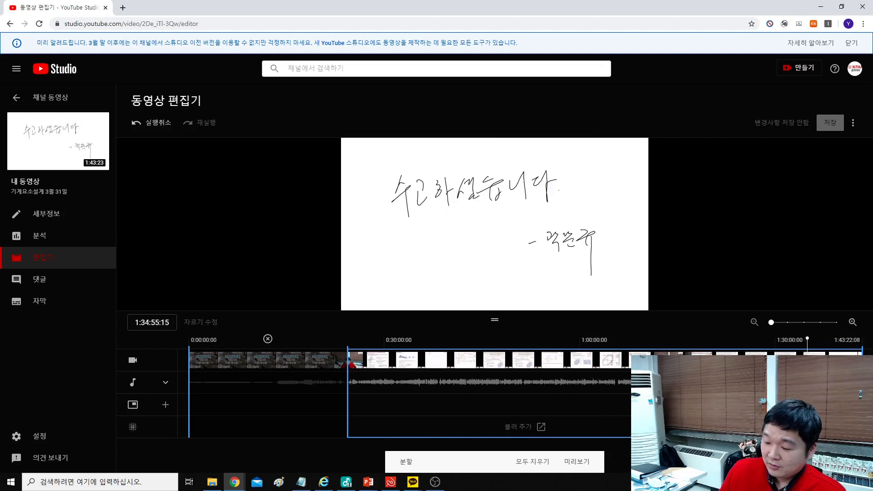
left_click(805, 340)
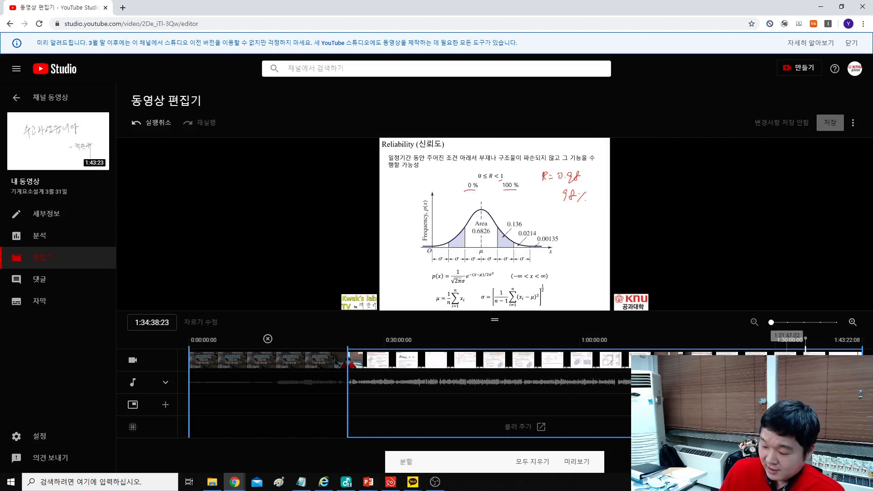
left_click_drag(862, 352, 804, 352)
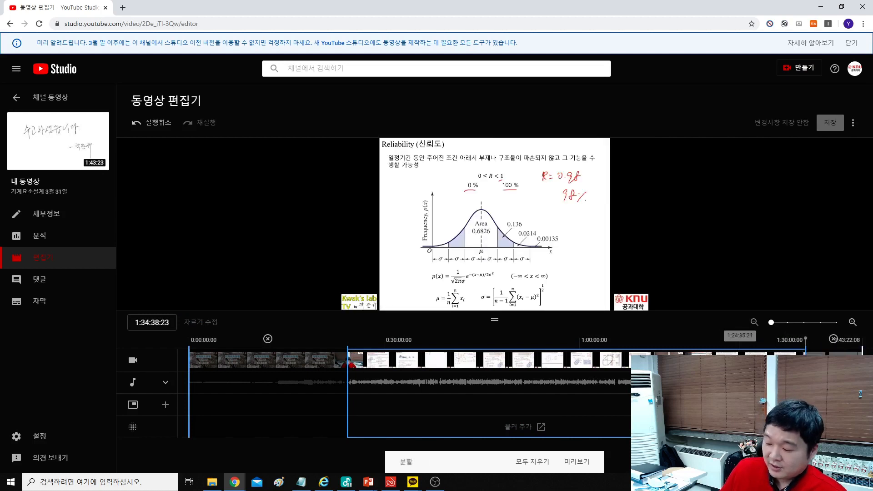
left_click(577, 461)
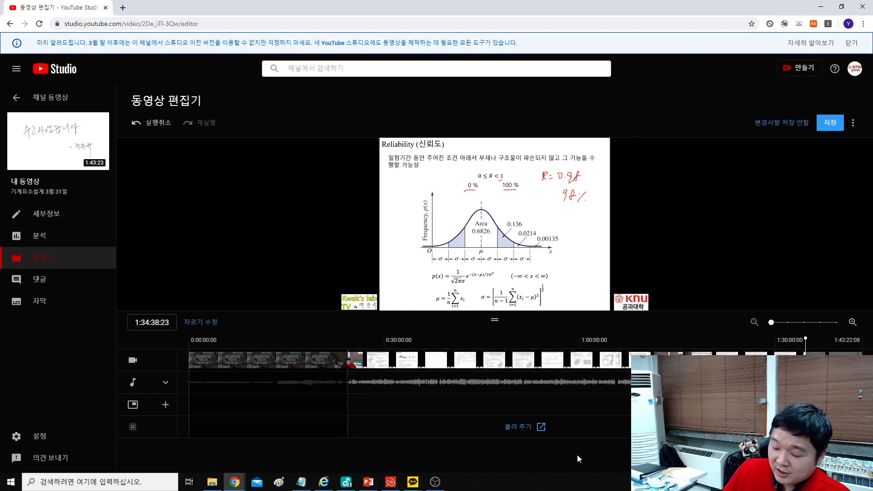
left_click(834, 127)
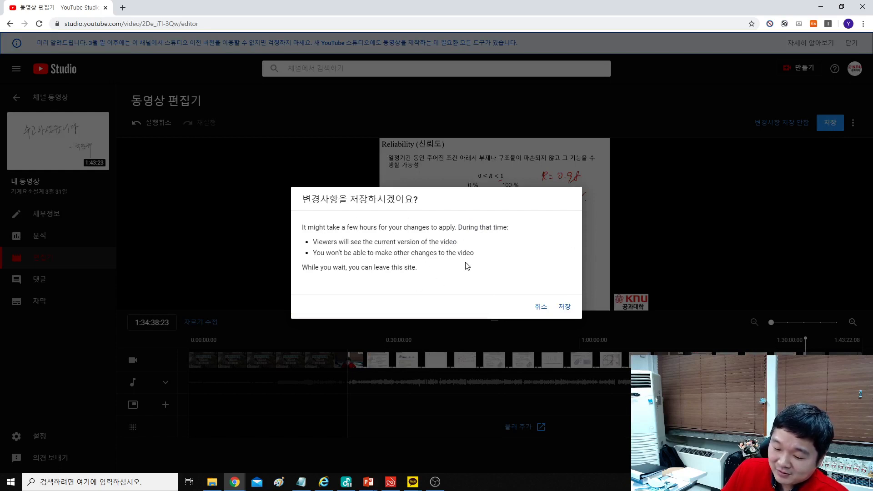
Step: Confirm 저장 for the trimmed lecture and return to the 채널 동영상 list
left_click(564, 306)
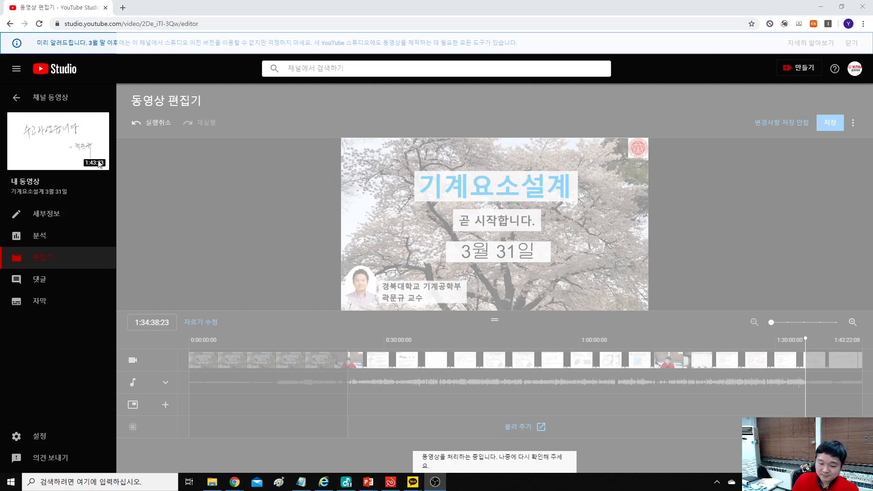
left_click(16, 96)
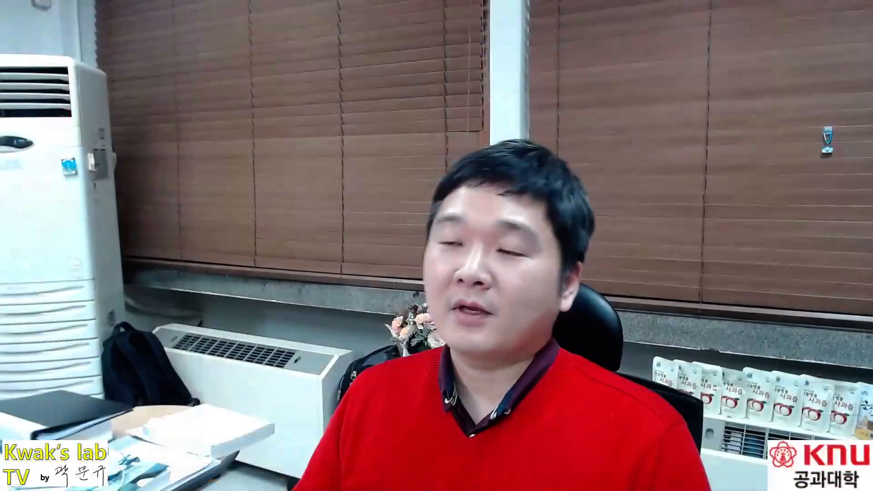